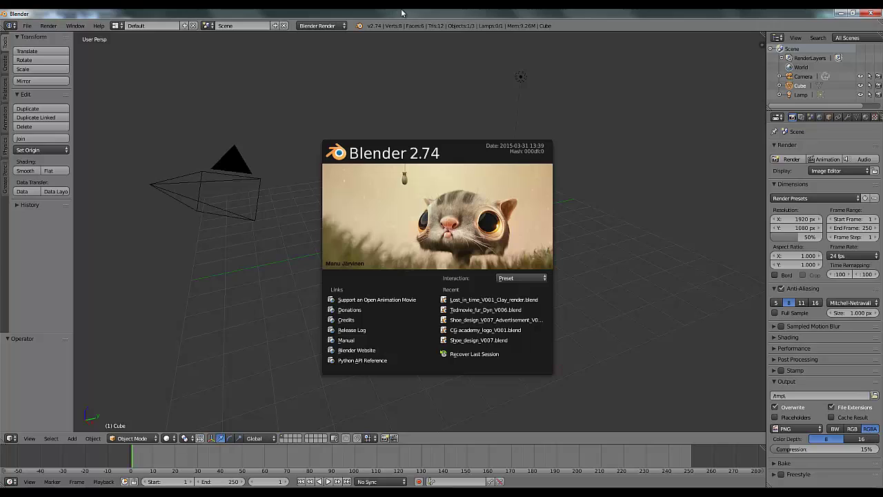
Dismiss the splash screen and review which object types can be added to the scene, without adding any.
click(45, 42)
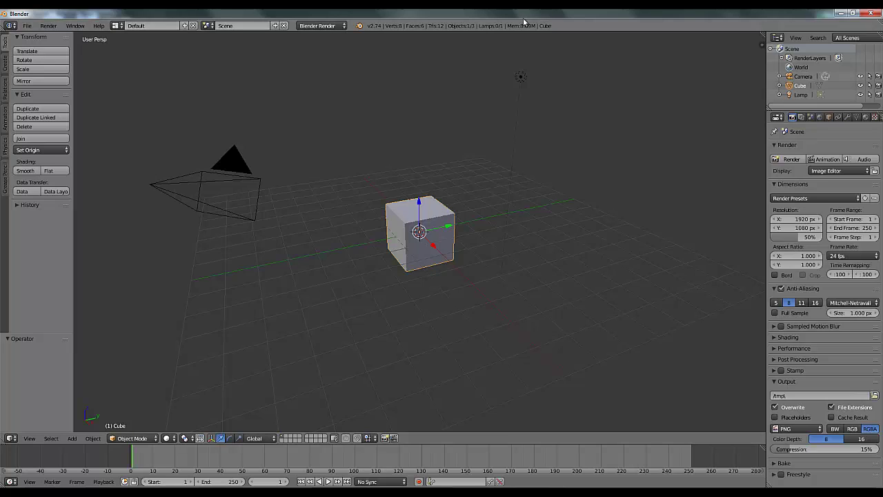
key(shift+a)
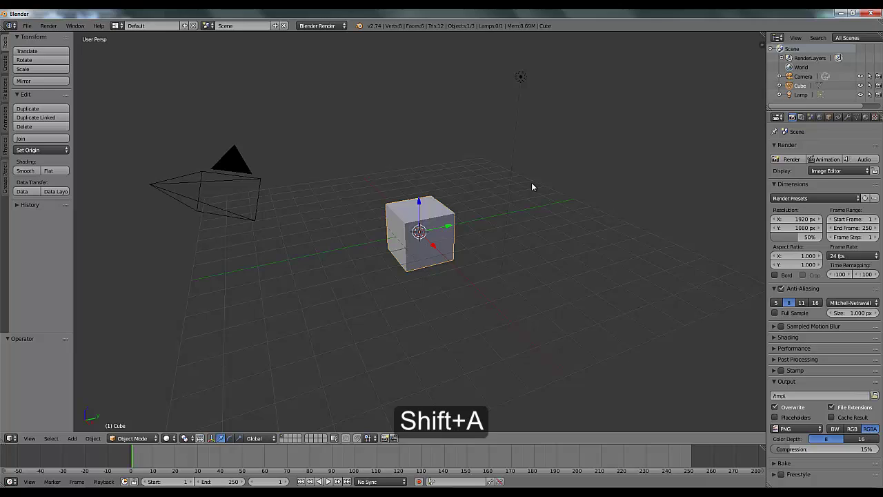
key(shift+a)
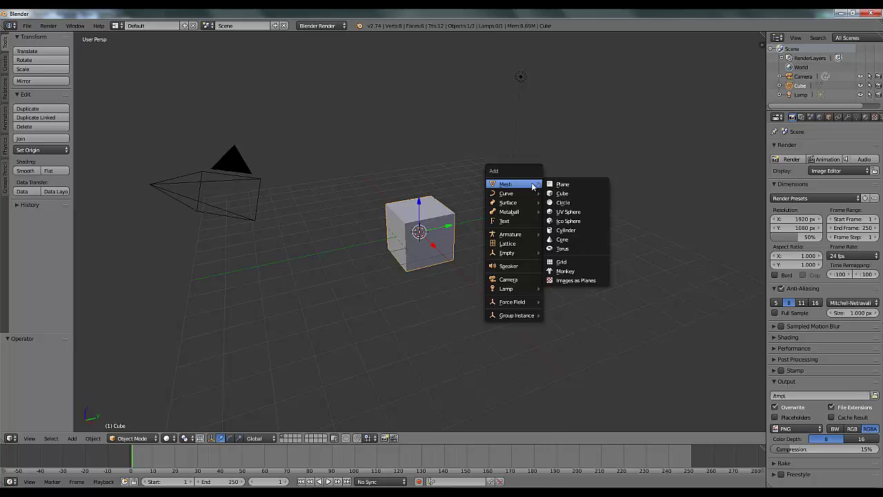
mouse_move(526, 206)
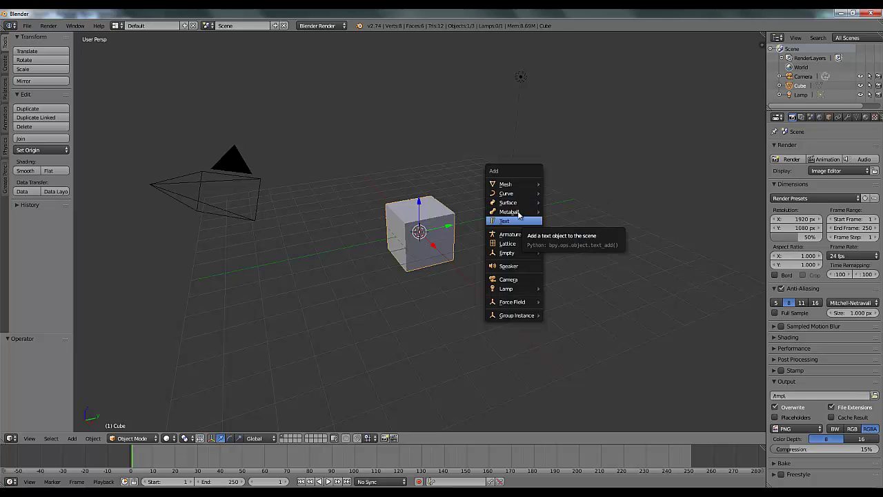
mouse_move(522, 185)
key(Escape)
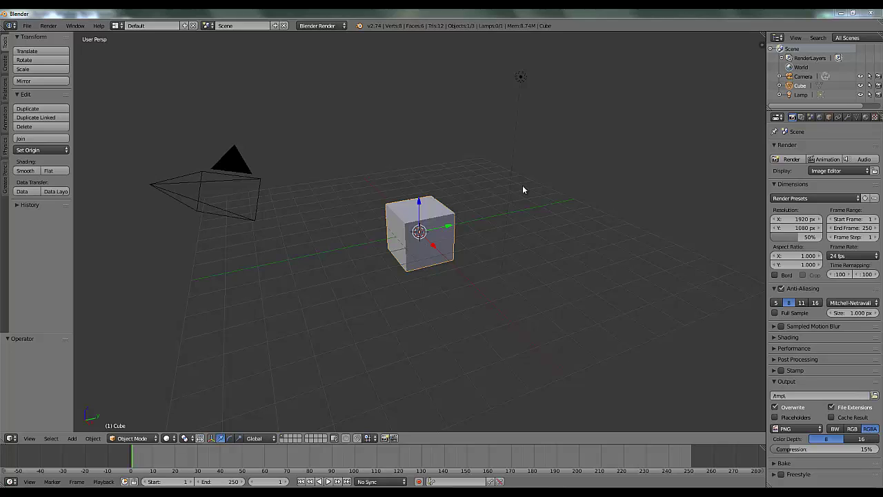
Open the file Lost_in_time_V001_Clay_render.blend and return from the empty render result to the 3D view.
click(27, 26)
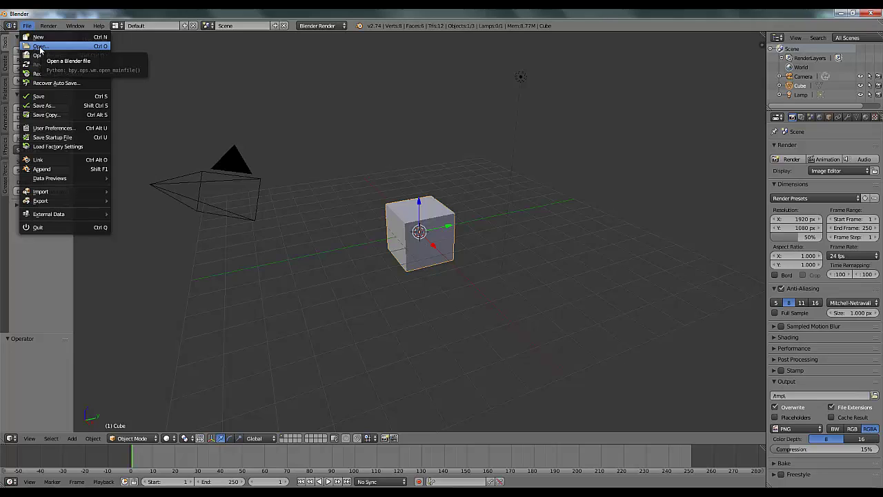
click(40, 47)
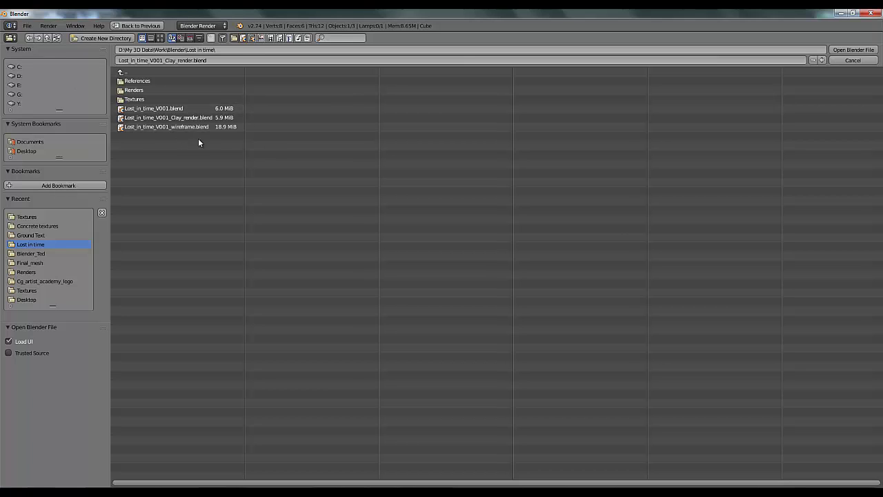
double_click(195, 119)
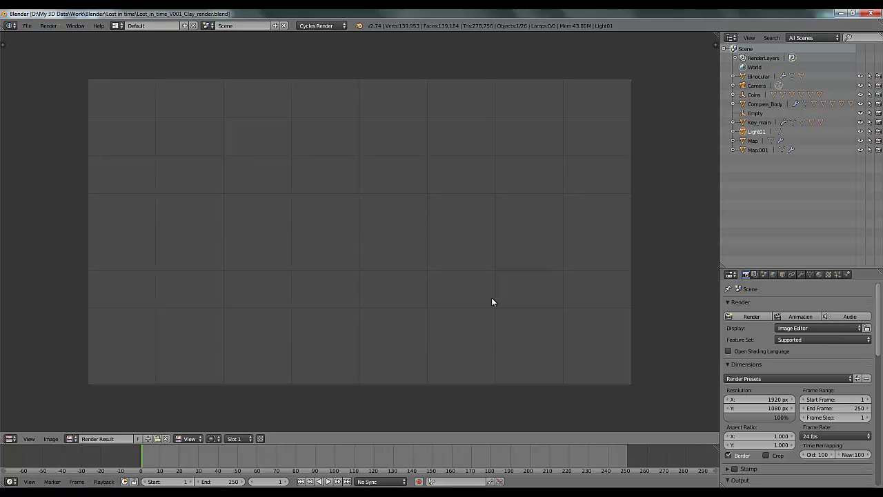
key(Escape)
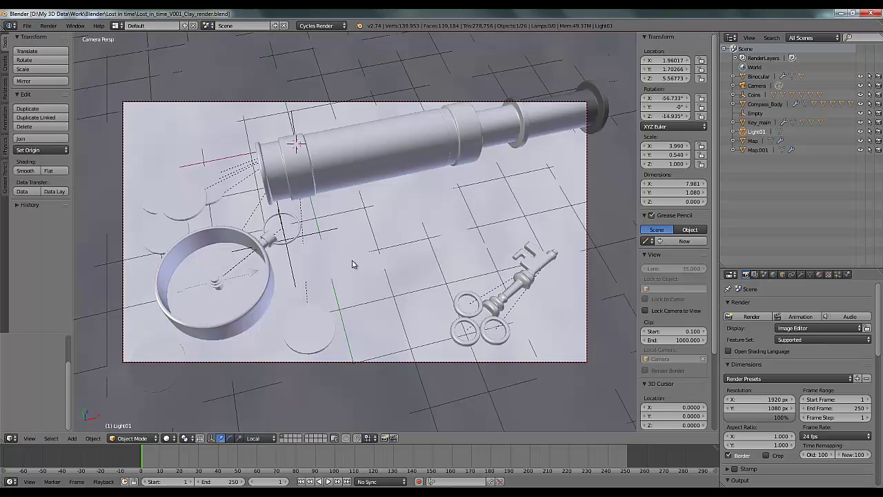
Orbit out of the camera view and toggle the 3D view's properties sidebar off and on, leaving it shown.
middle_drag(232, 302, 277, 248)
middle_drag(347, 236, 325, 253)
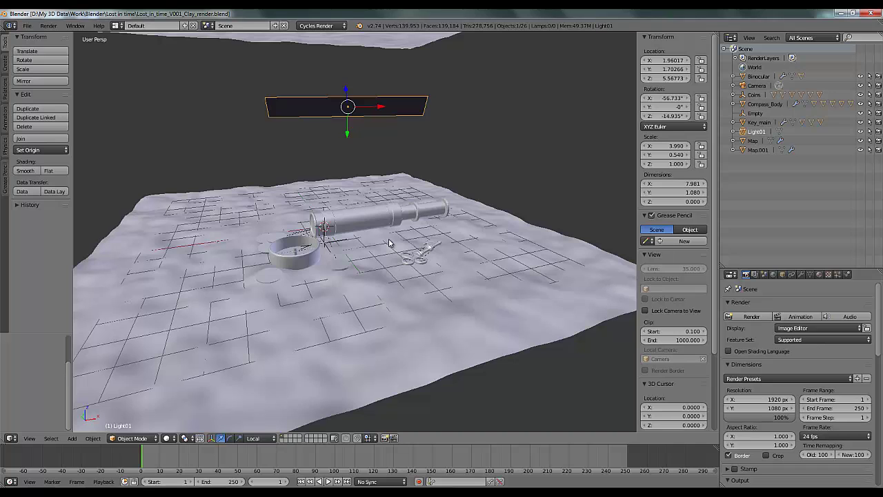
key(n)
scroll(406, 254, up, 2)
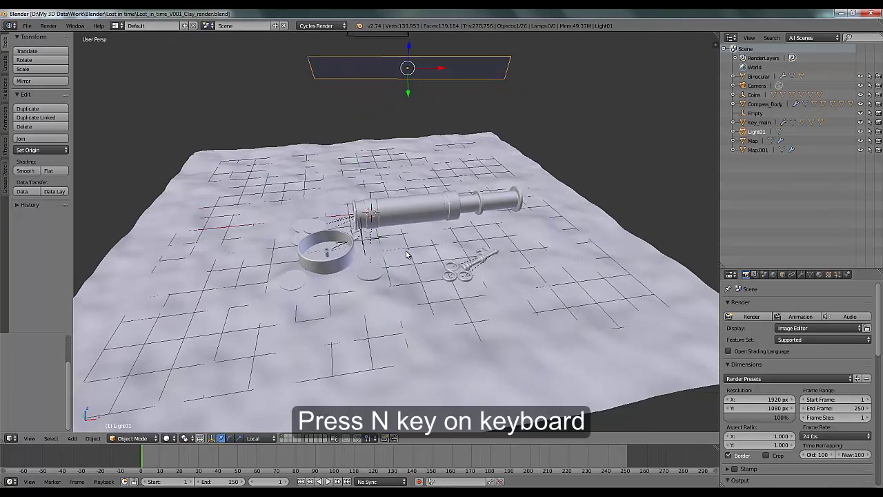
key(n)
key(n)
key(n)
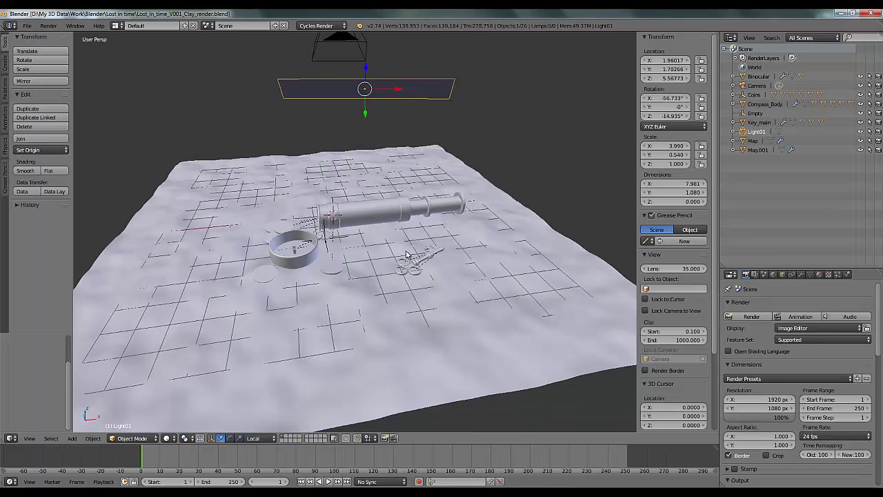
key(n)
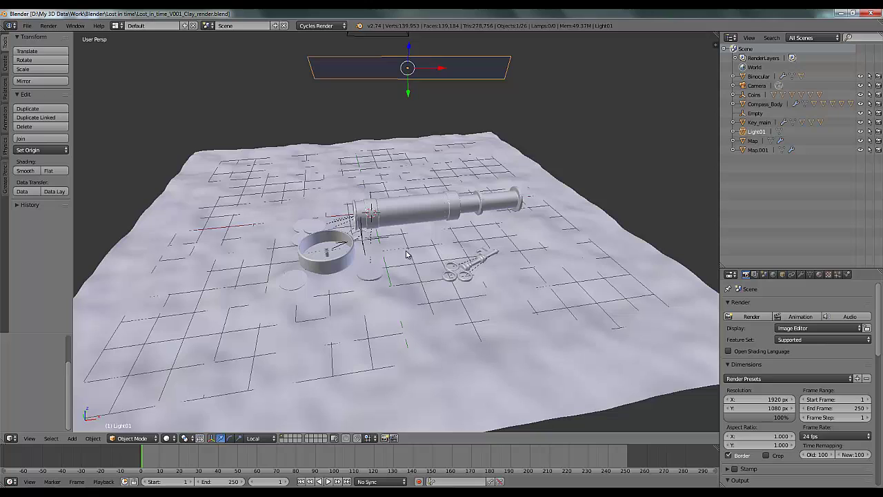
key(n)
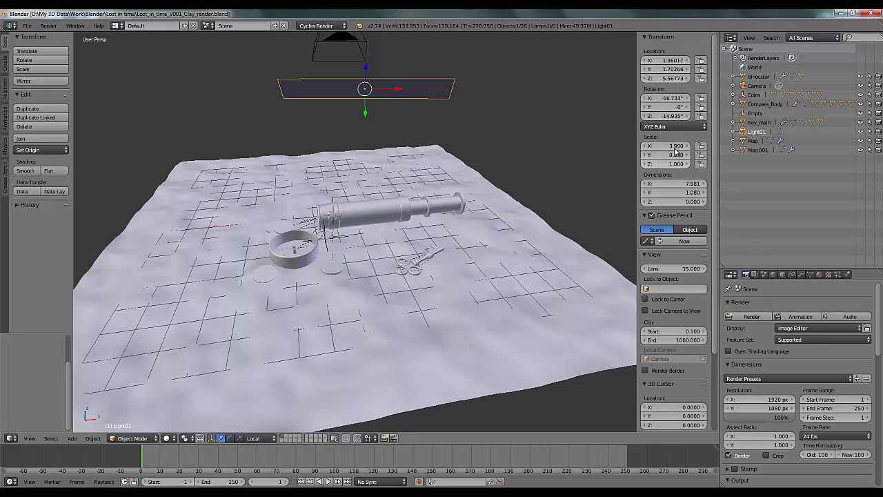
Look through the transform, view, 3D cursor and item settings in the properties sidebar.
scroll(684, 308, down, 2)
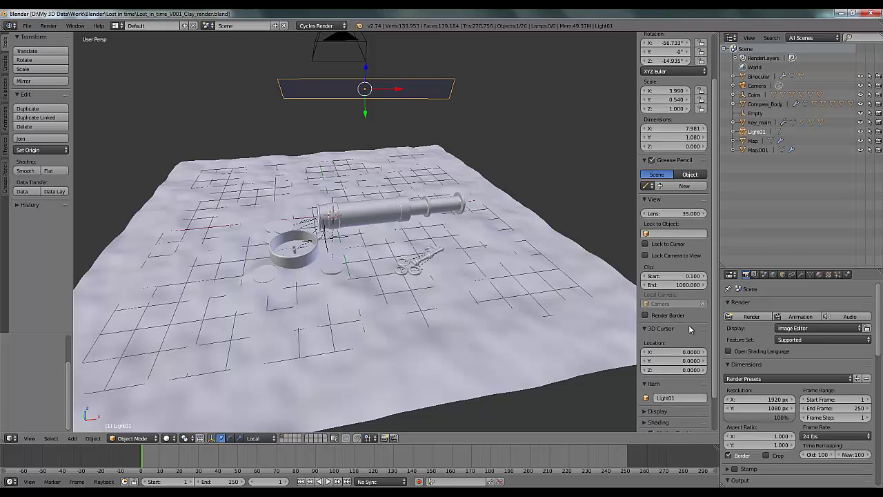
scroll(682, 331, down, 2)
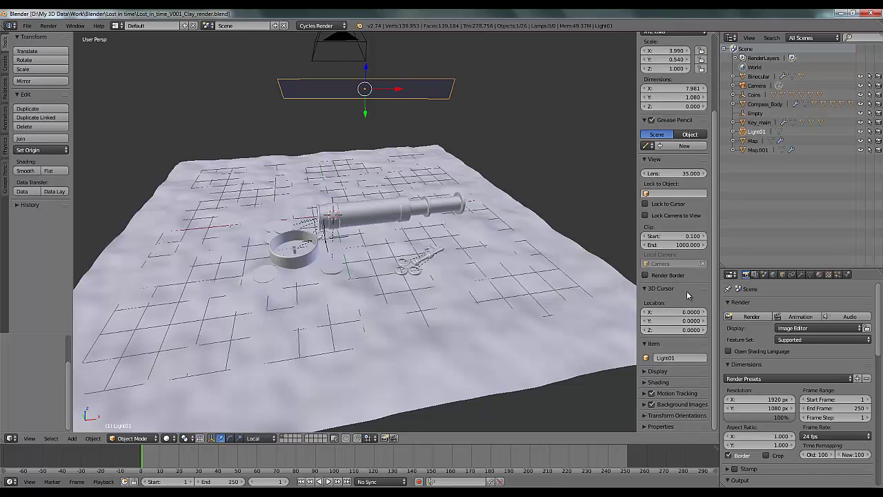
scroll(687, 304, up, 4)
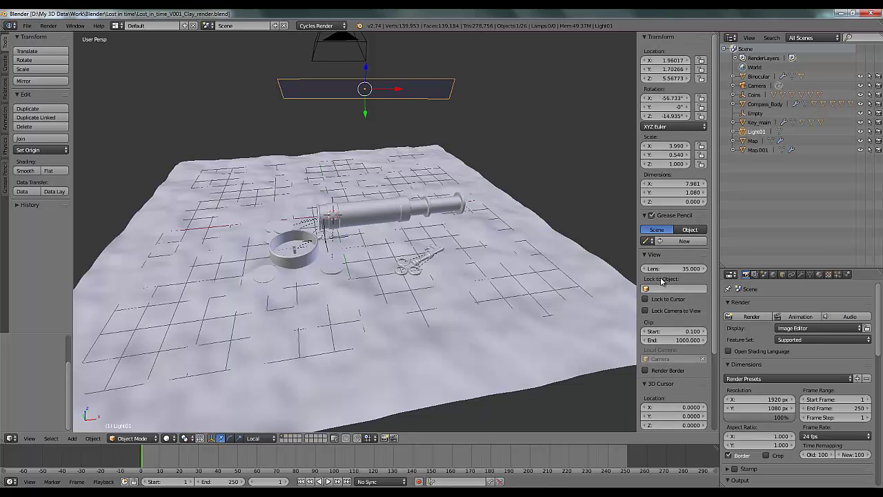
key(n)
key(n)
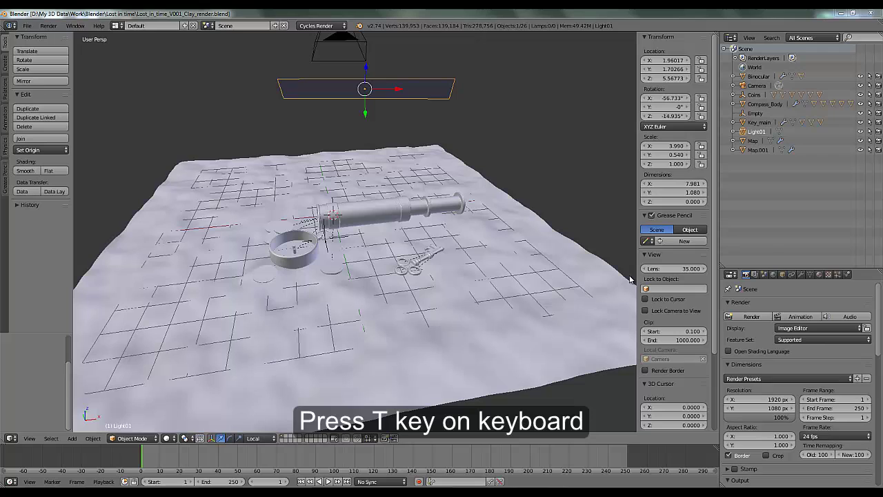
Toggle the 3D view's tool shelf off and on repeatedly, leaving it shown.
key(t)
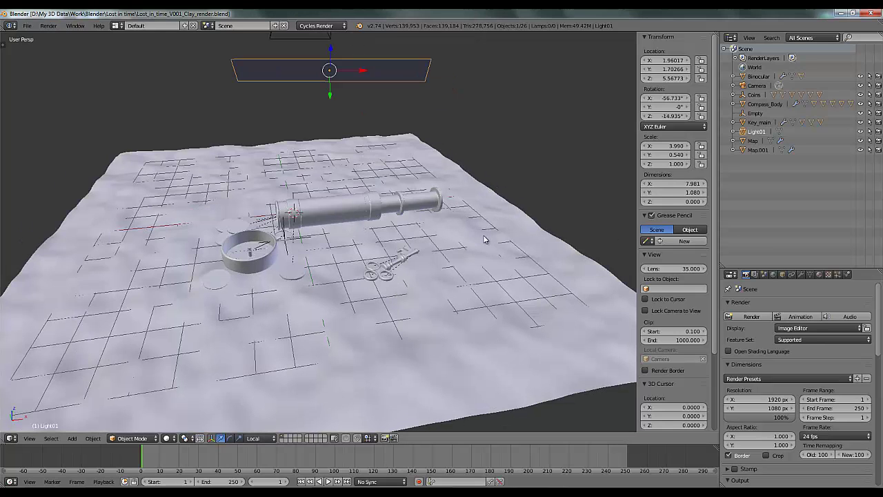
key(t)
key(t)
key(t)
key(t)
key(t)
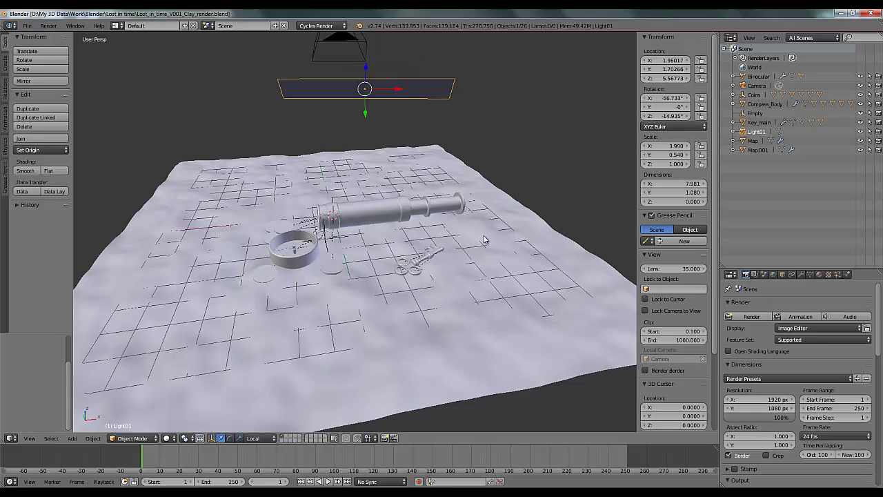
key(t)
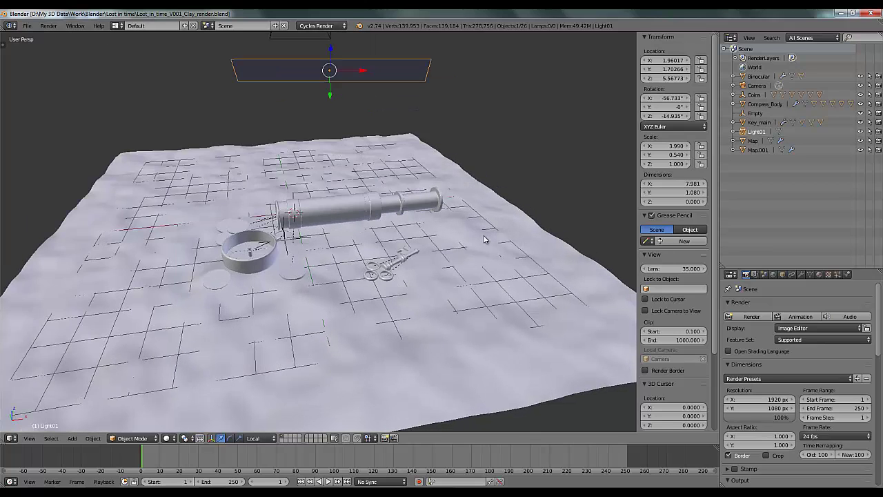
key(t)
key(t)
key(t)
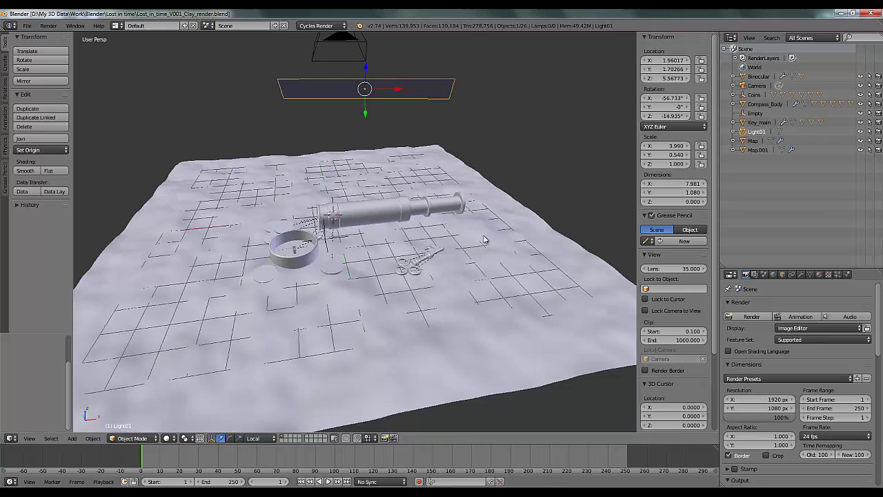
key(t)
key(t)
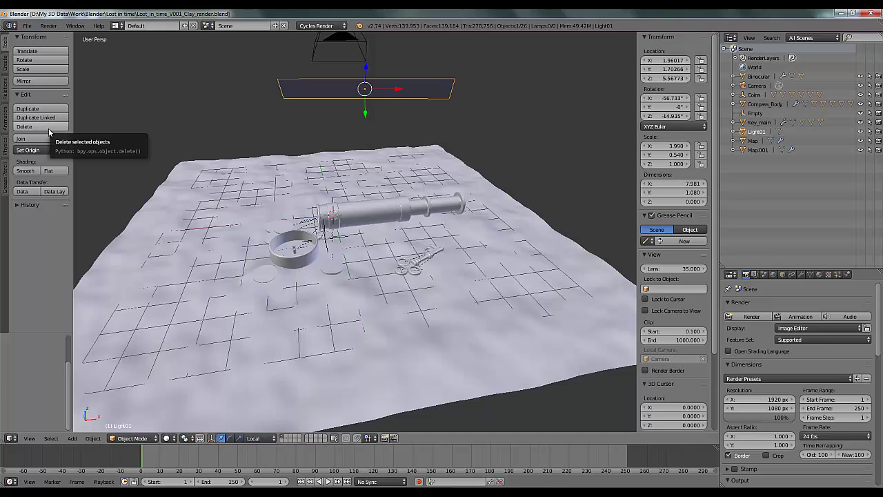
Look through the tool shelf's Create, Animation, Physics and Grease Pencil categories, return to Tools, and toggle the shelf off and on.
click(4, 72)
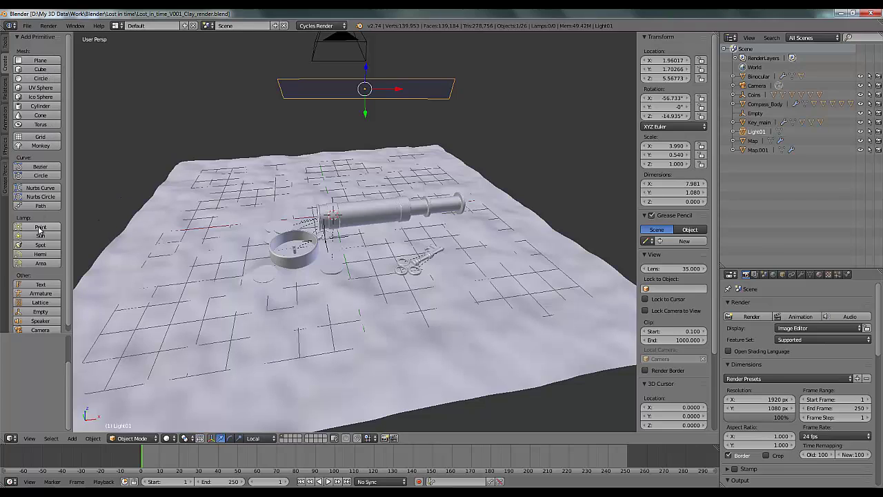
scroll(42, 217, down, 1)
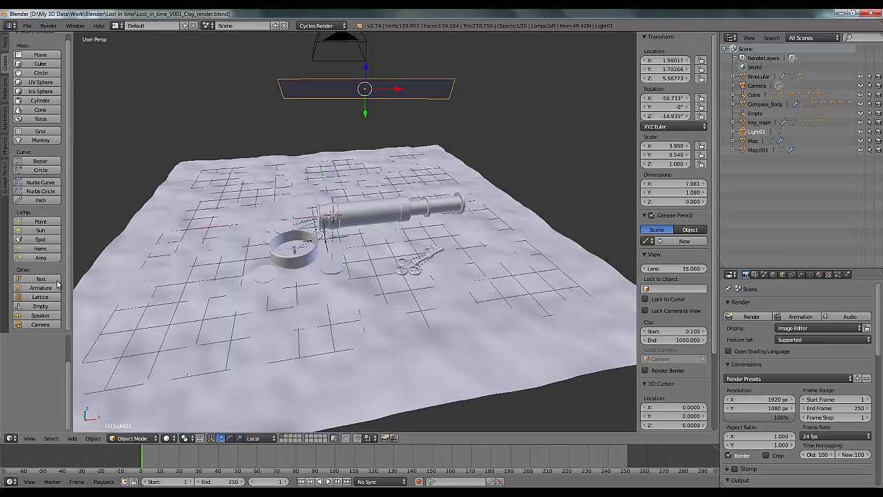
click(6, 121)
click(6, 144)
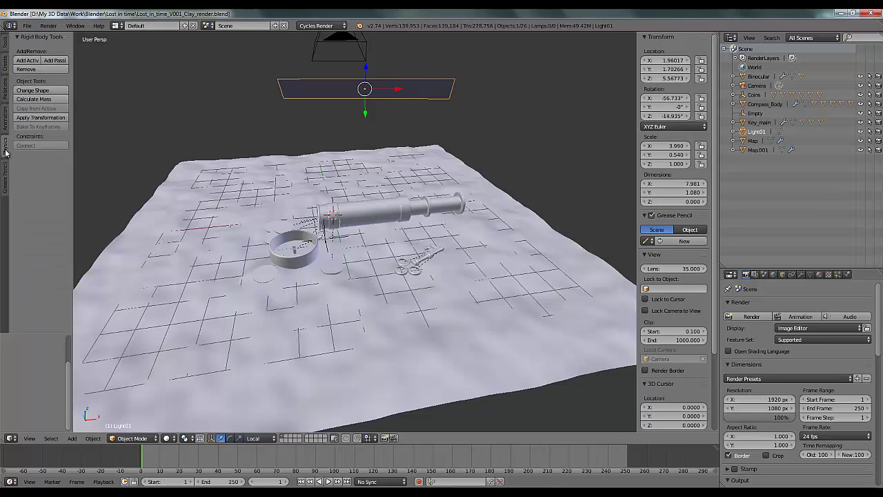
click(7, 193)
click(5, 43)
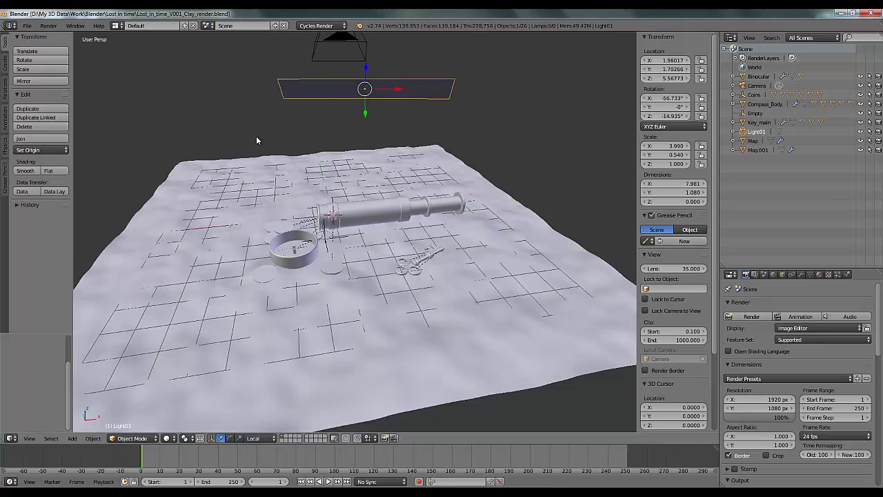
key(t)
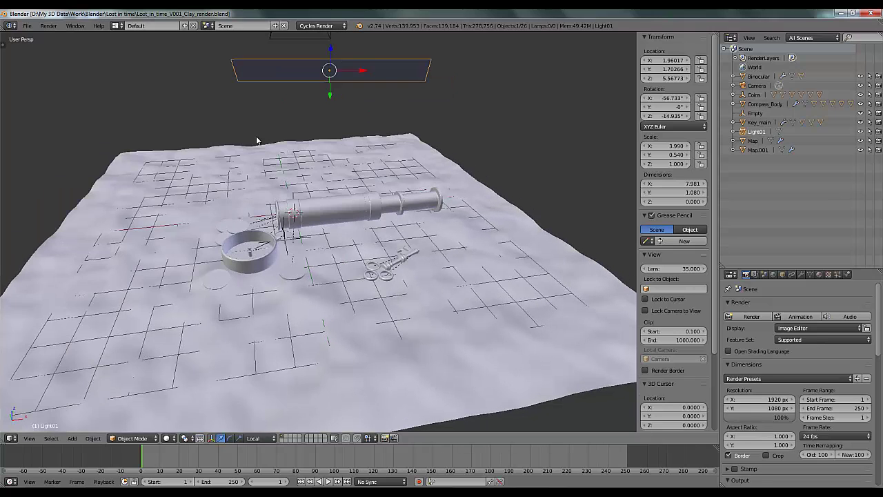
key(t)
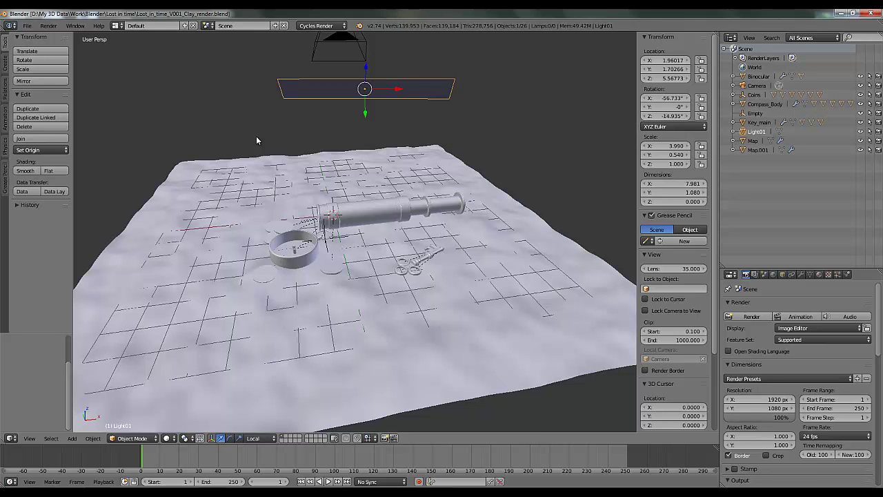
Orbit around the scene and switch repeatedly between the camera view and the user perspective, ending in perspective.
middle_drag(256, 140, 279, 139)
middle_drag(473, 191, 428, 224)
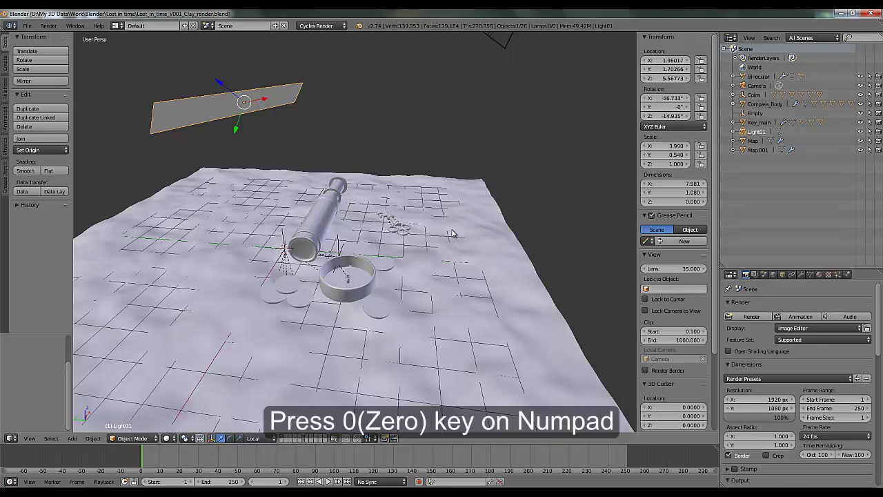
key(KP_0)
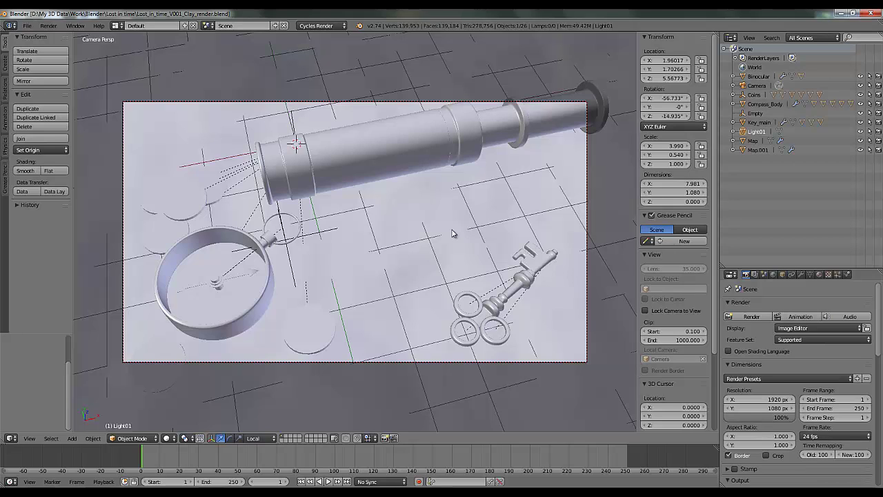
key(KP_0)
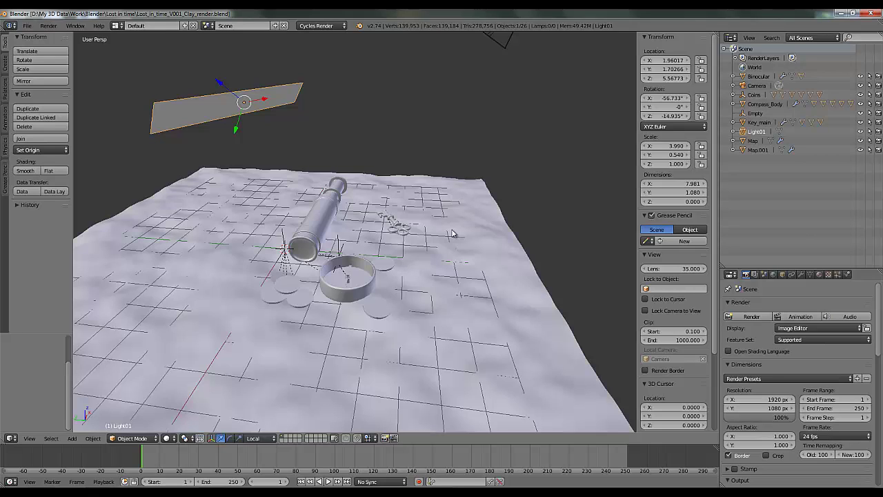
key(KP_0)
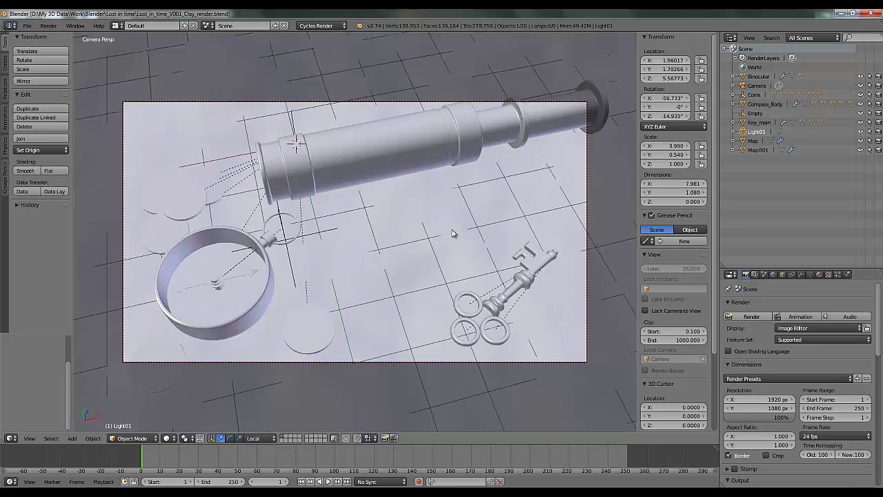
key(KP_0)
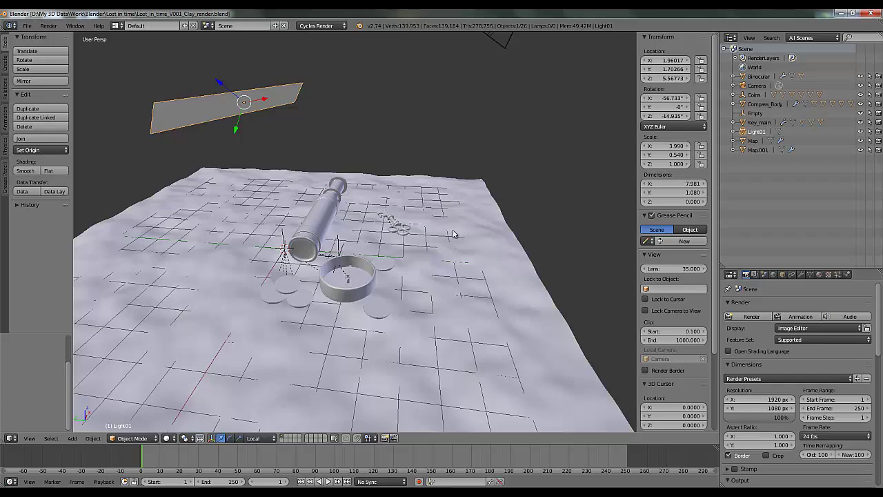
middle_drag(498, 251, 432, 257)
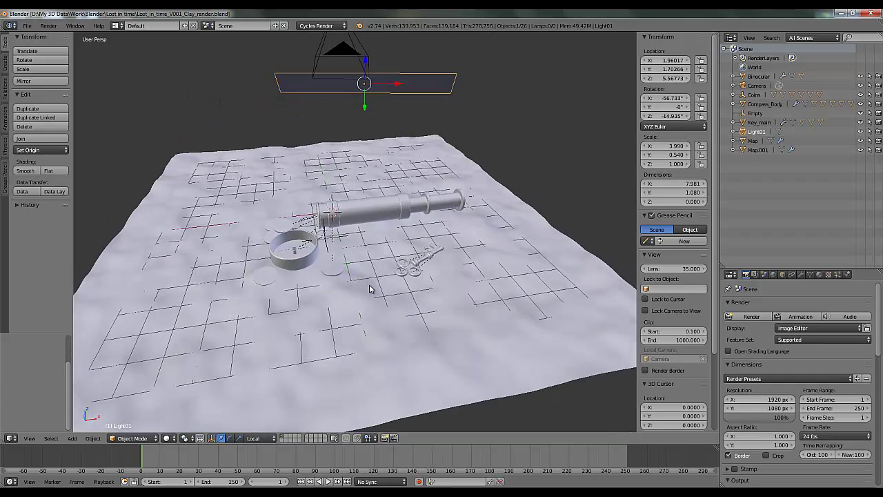
Select the key's main body and switch it to Edit Mode.
scroll(369, 288, up, 2)
scroll(341, 284, up, 2)
middle_drag(347, 292, 339, 280)
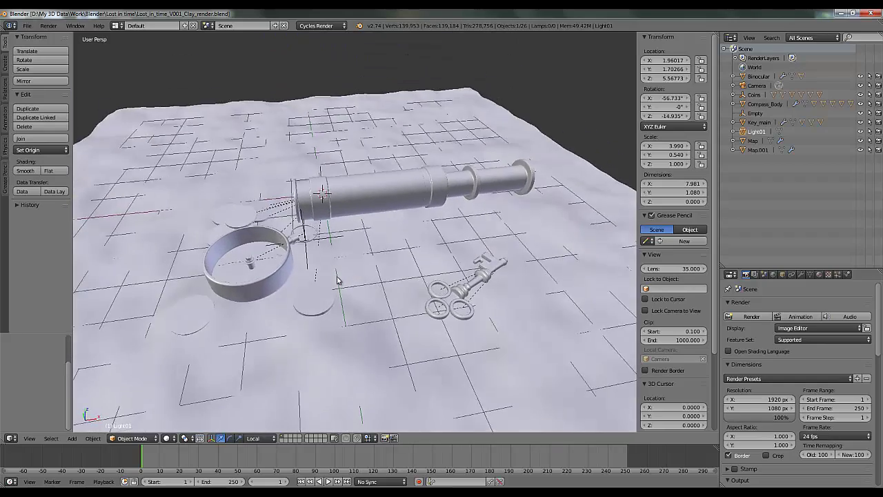
scroll(342, 305, up, 3)
scroll(352, 293, down, 2)
mouse_move(423, 274)
middle_down()
mouse_move(437, 264)
mouse_move(409, 267)
mouse_move(414, 274)
middle_up()
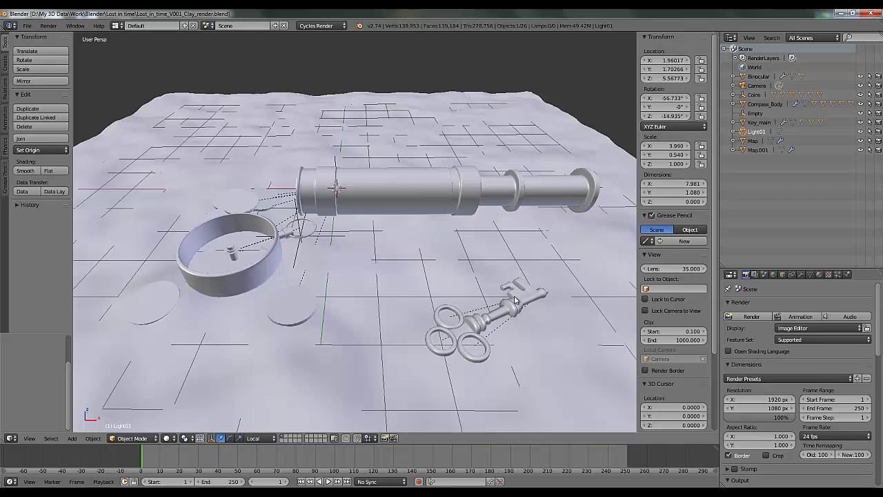
right_click(522, 298)
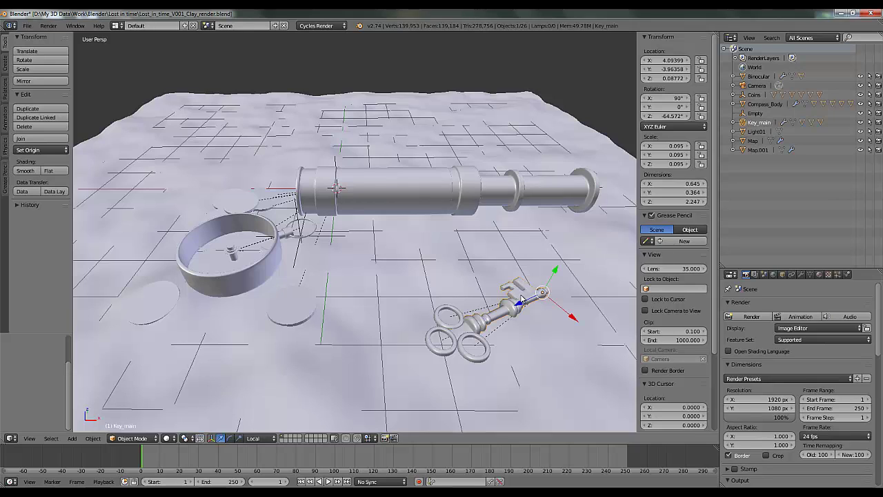
click(131, 439)
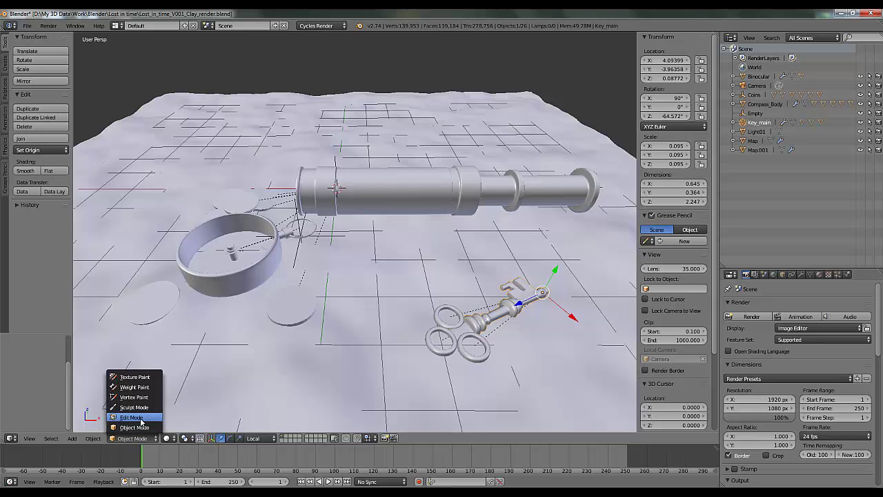
click(138, 418)
middle_drag(488, 311, 458, 293)
scroll(485, 347, up, 3)
scroll(484, 347, down, 6)
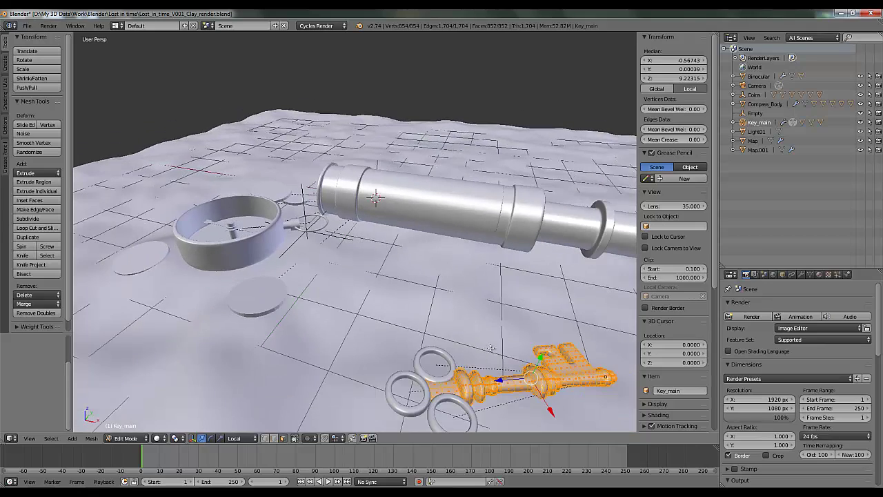
shift+middle_drag(511, 345, 442, 312)
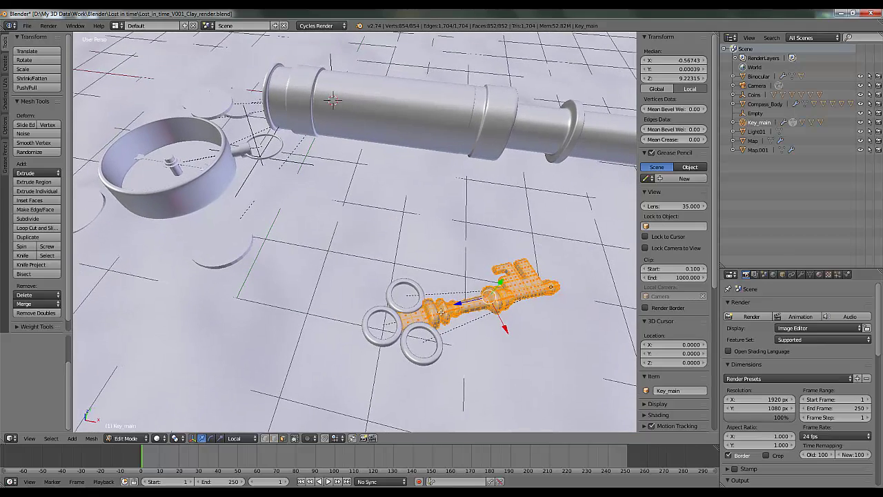
Return the key to Object Mode, then toggle Edit Mode on and off once more.
click(127, 438)
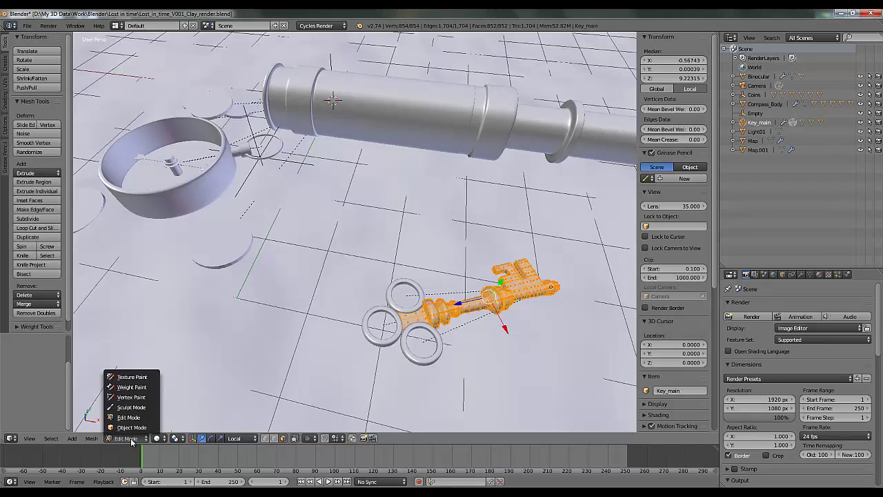
click(129, 428)
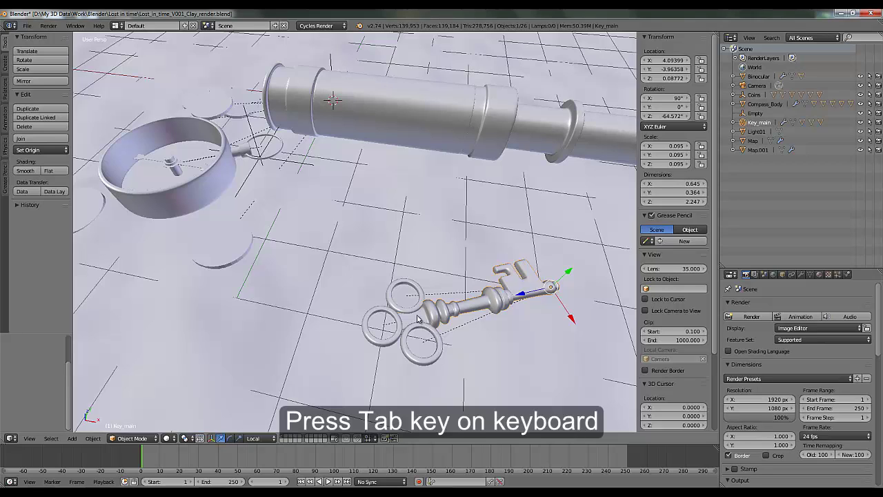
key(Tab)
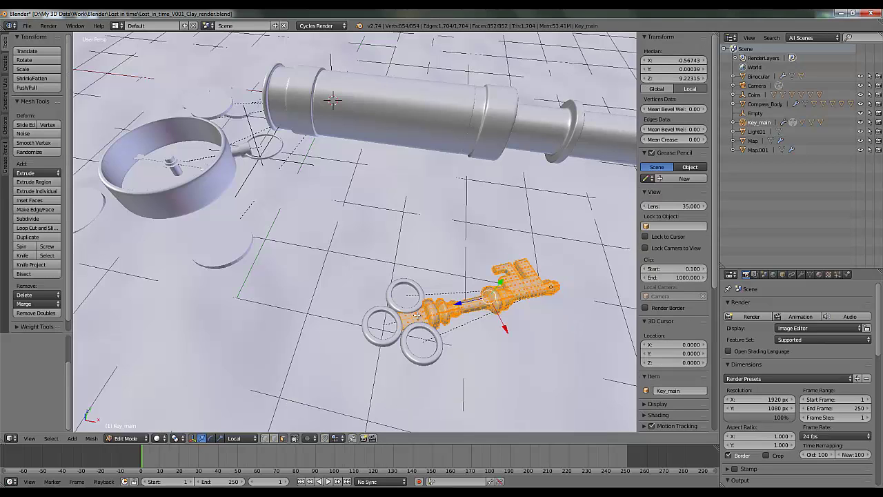
key(Tab)
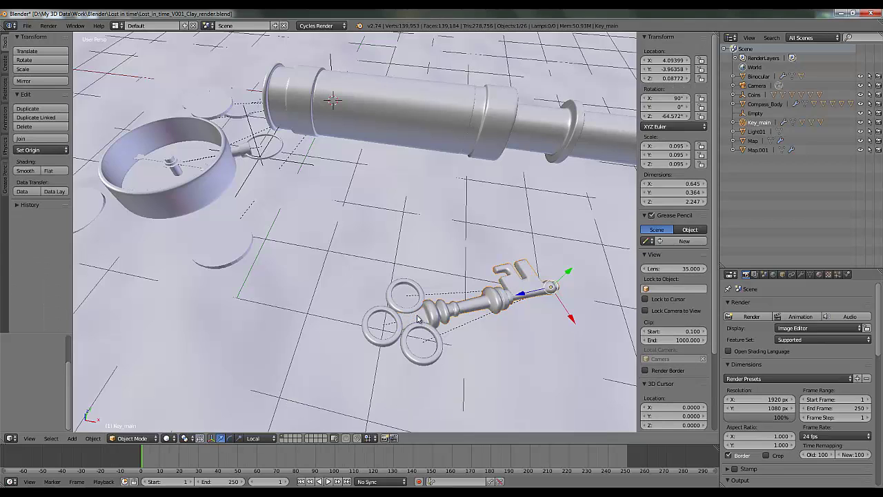
Select the compass body and toggle between Edit Mode and Object Mode, ending in Edit Mode.
right_click(214, 175)
middle_drag(286, 271, 315, 256)
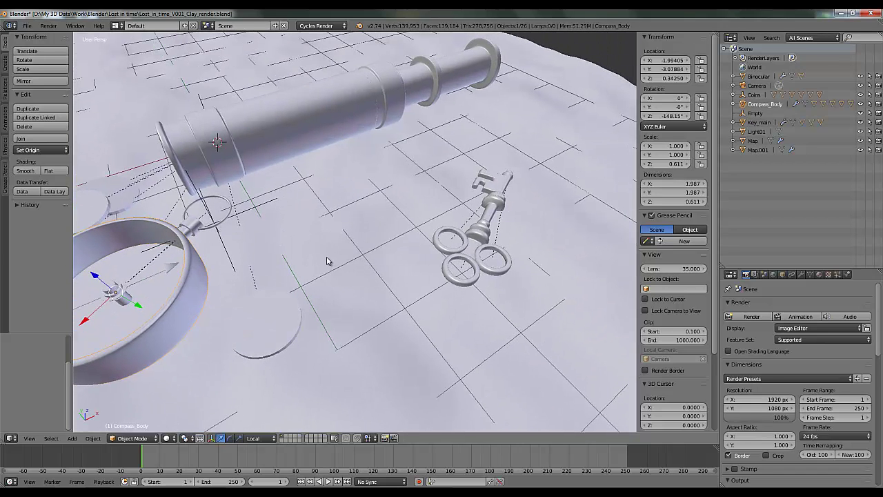
key(Tab)
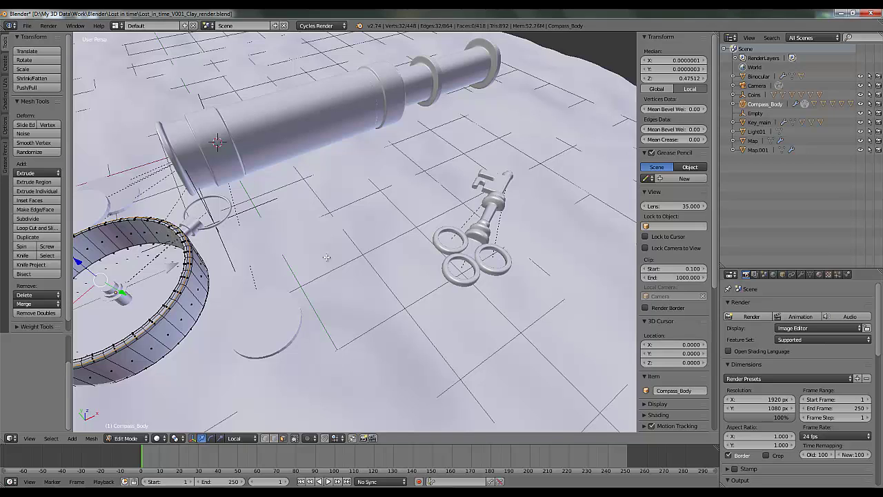
key(Tab)
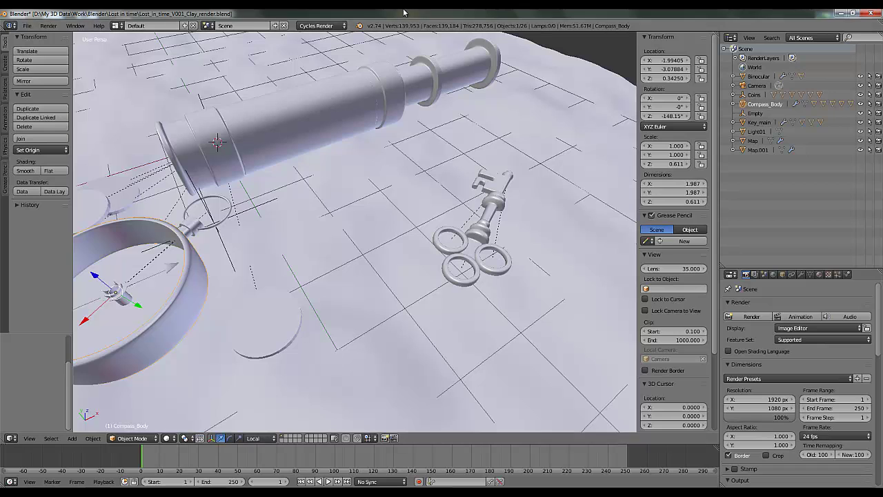
key(Tab)
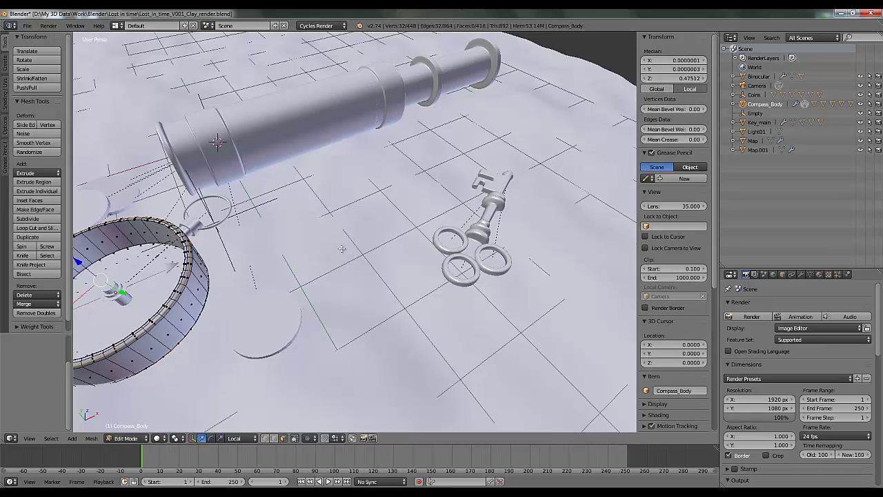
shift+middle_drag(268, 257, 390, 253)
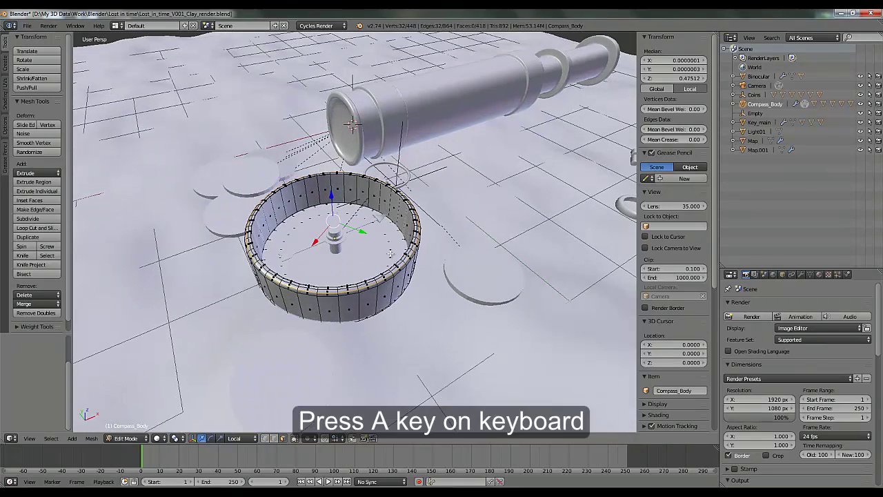
Toggle between selecting and deselecting the compass body's entire mesh, leave all of it selected, and return to Object Mode.
key(a)
key(a)
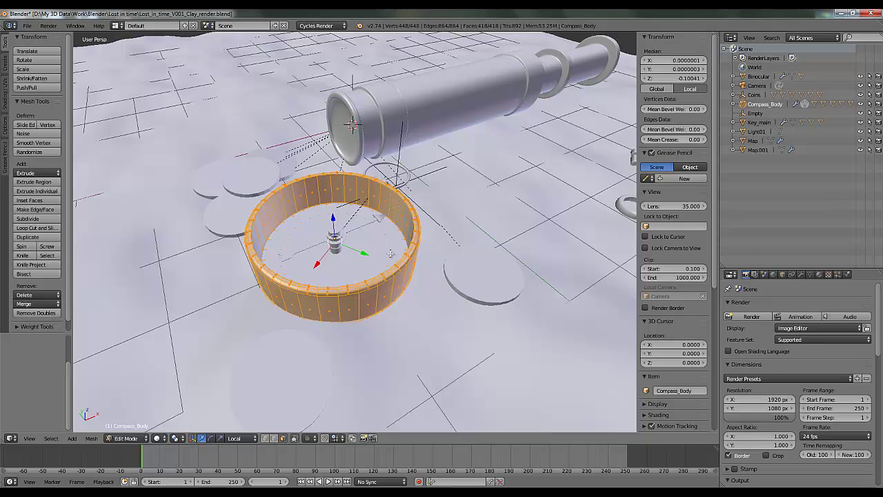
key(a)
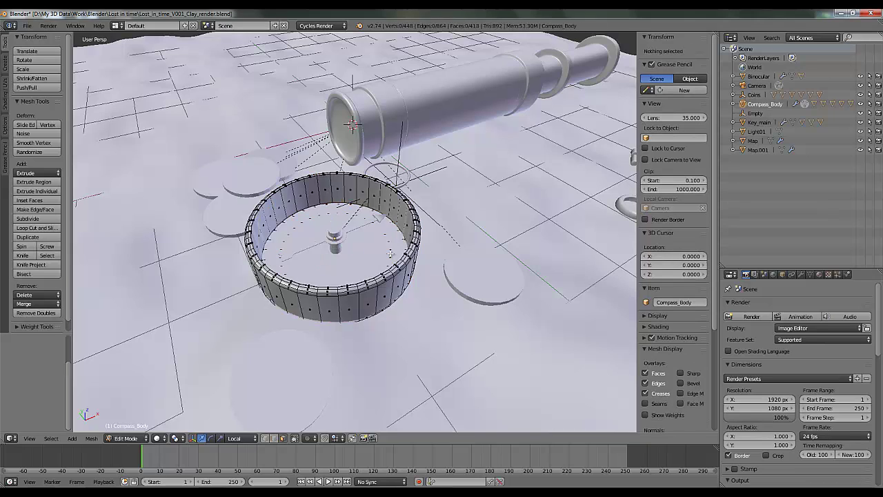
key(a)
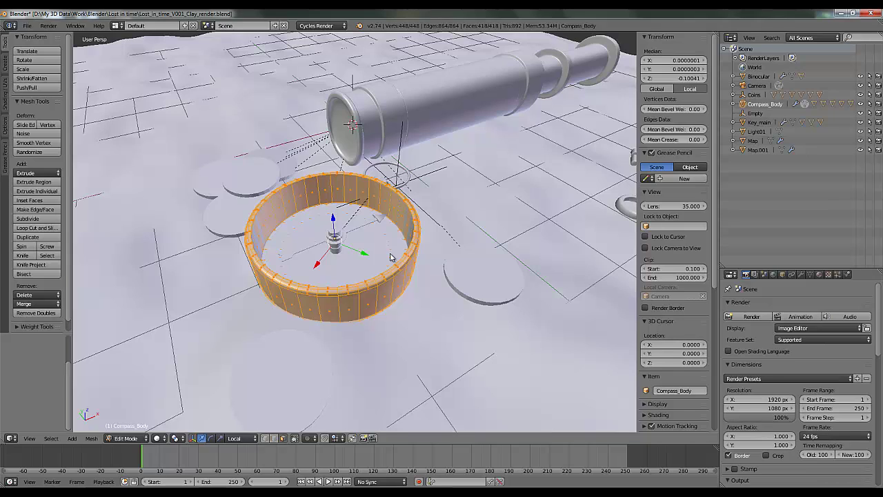
key(Tab)
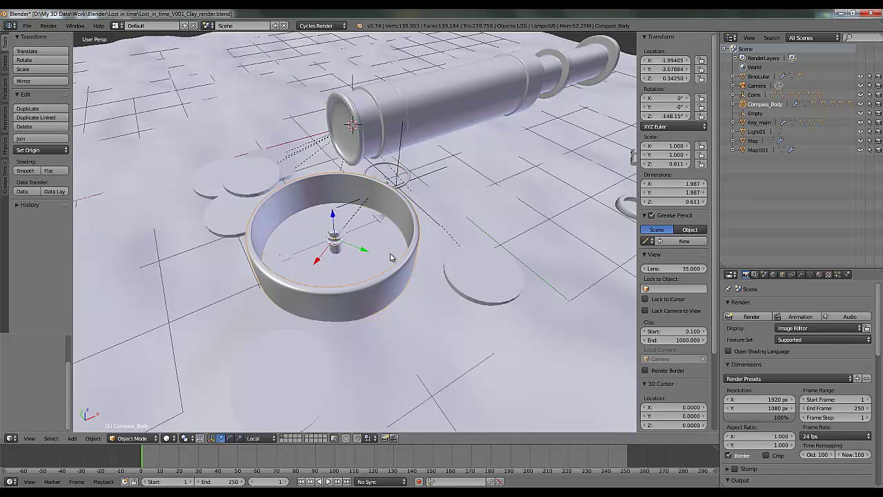
Select the coin between the compass and the key and centre the view on it.
scroll(420, 272, down, 6)
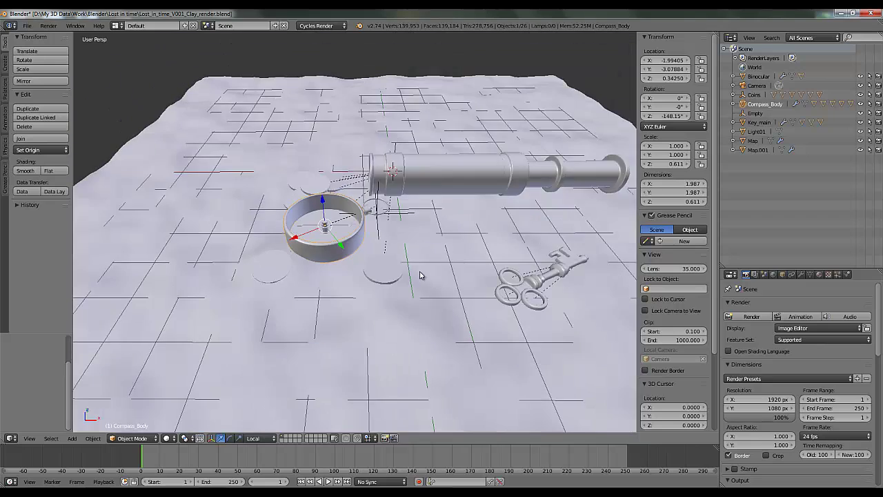
middle_drag(420, 274, 412, 217)
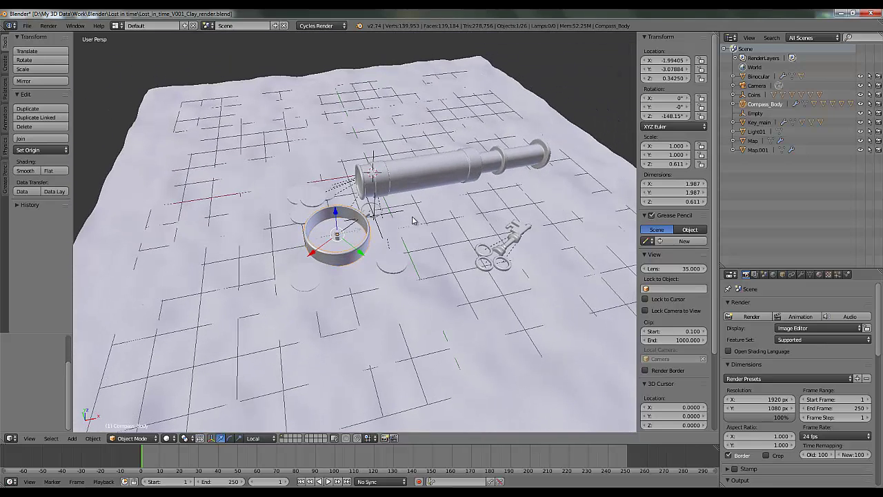
right_click(391, 263)
key(KP_Decimal)
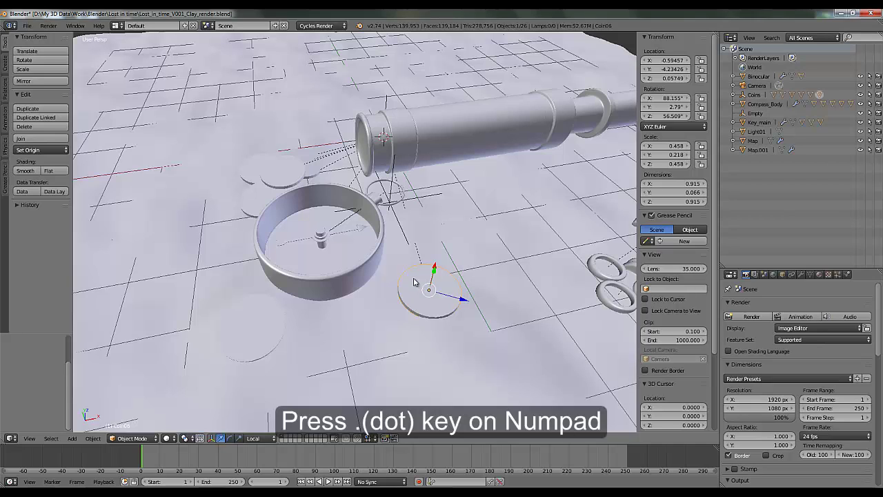
key(KP_Decimal)
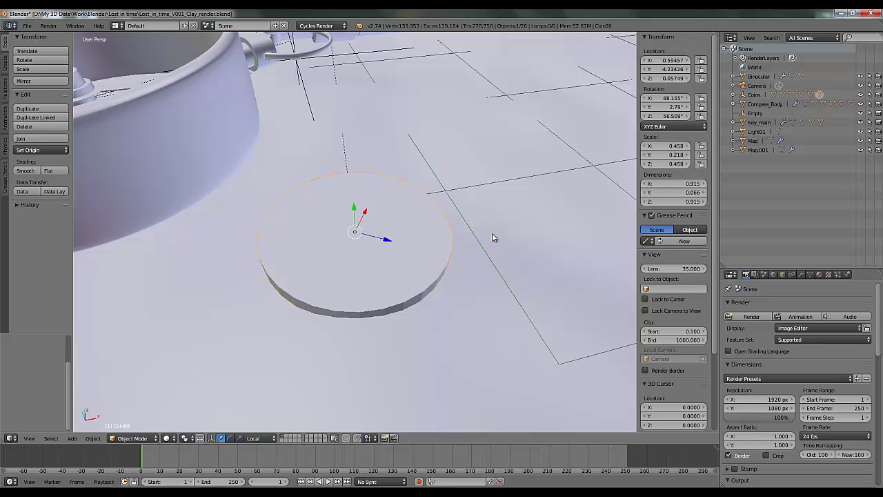
Select the end ring of the key's handle and centre the view on it.
scroll(492, 237, down, 4)
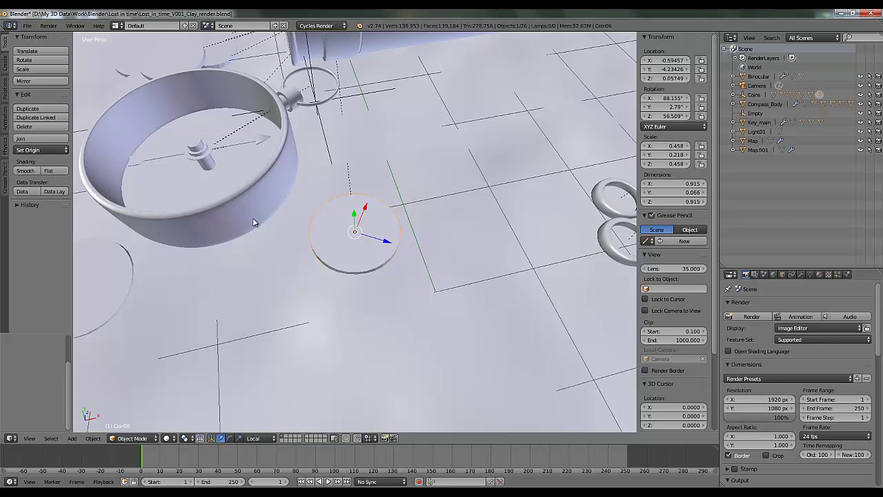
scroll(527, 146, down, 3)
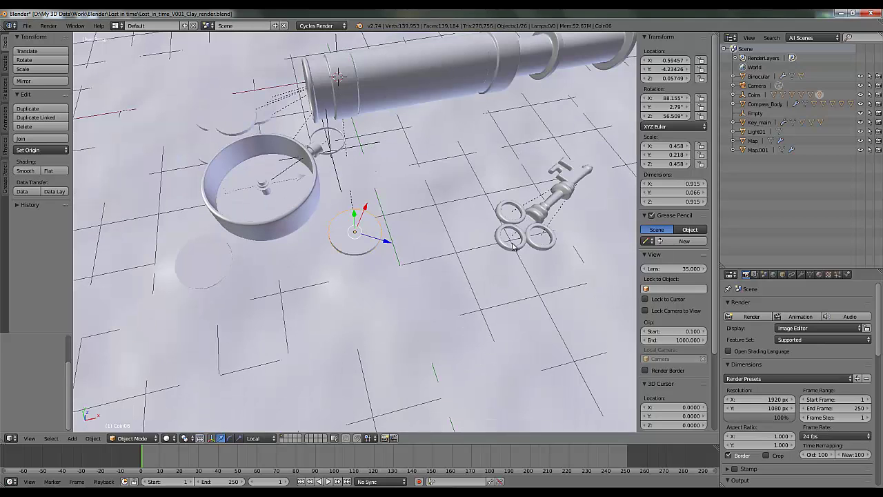
right_click(508, 253)
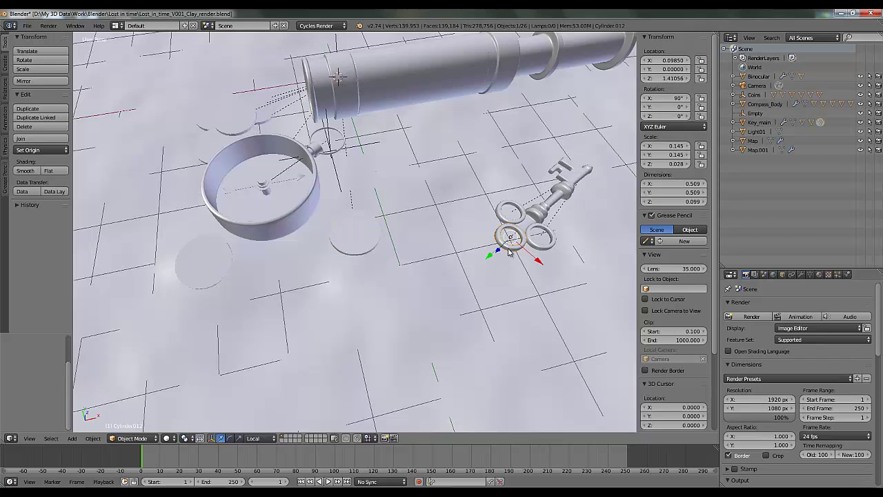
key(KP_Decimal)
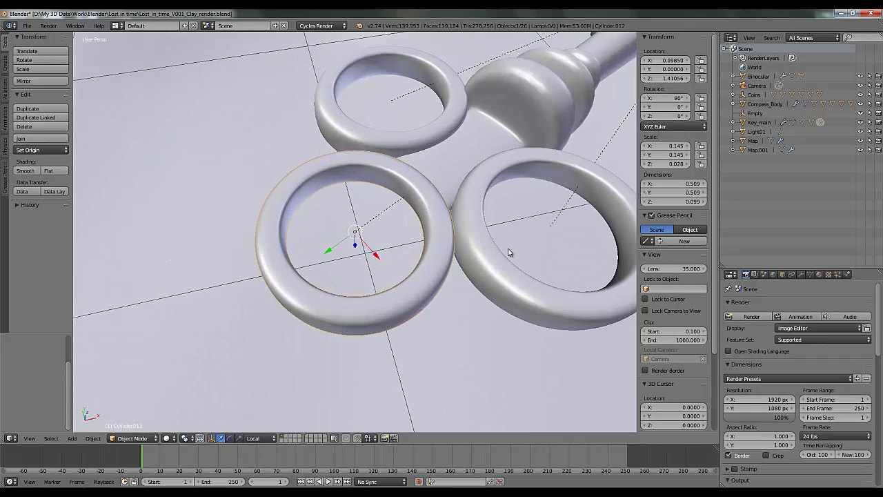
middle_drag(205, 280, 246, 227)
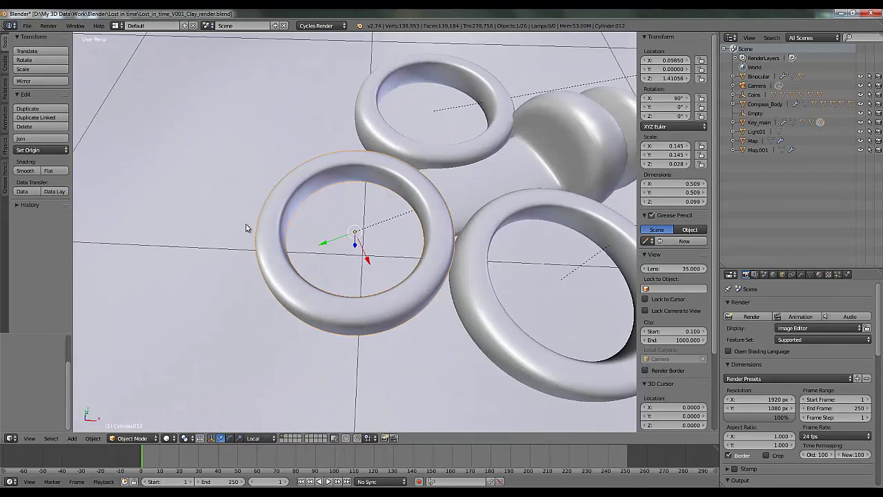
Put the key's end ring into Edit Mode, switch to vertex selection, and select one vertex on its front upper edge.
scroll(246, 226, down, 10)
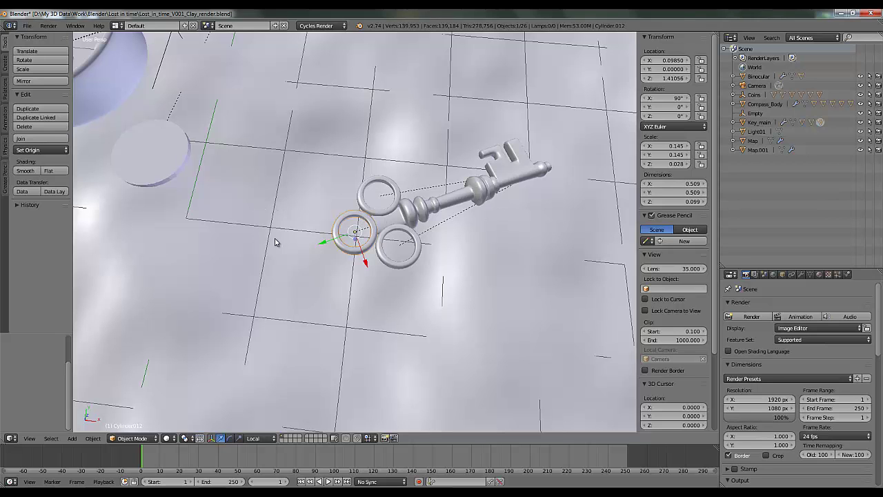
middle_drag(274, 241, 295, 193)
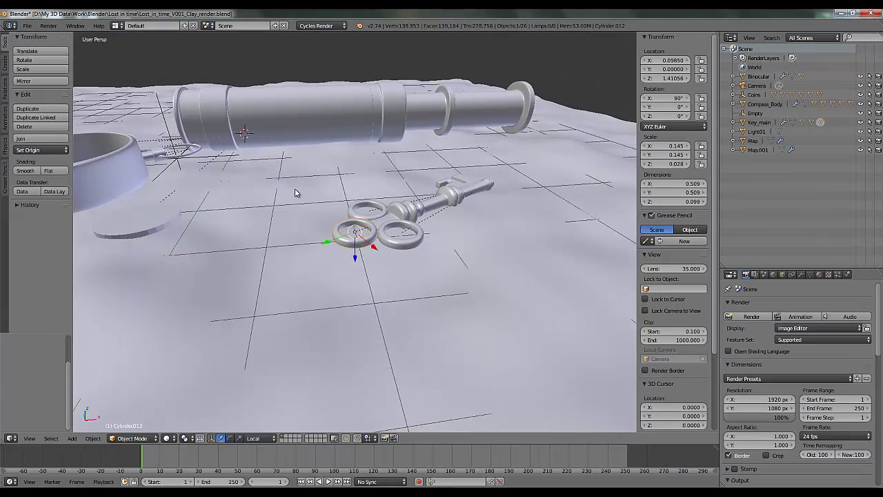
scroll(384, 272, up, 8)
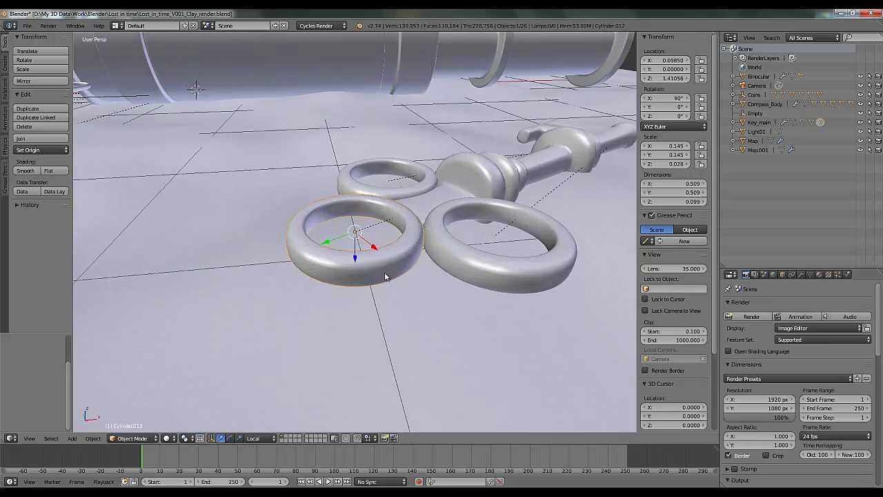
key(Tab)
scroll(375, 283, up, 3)
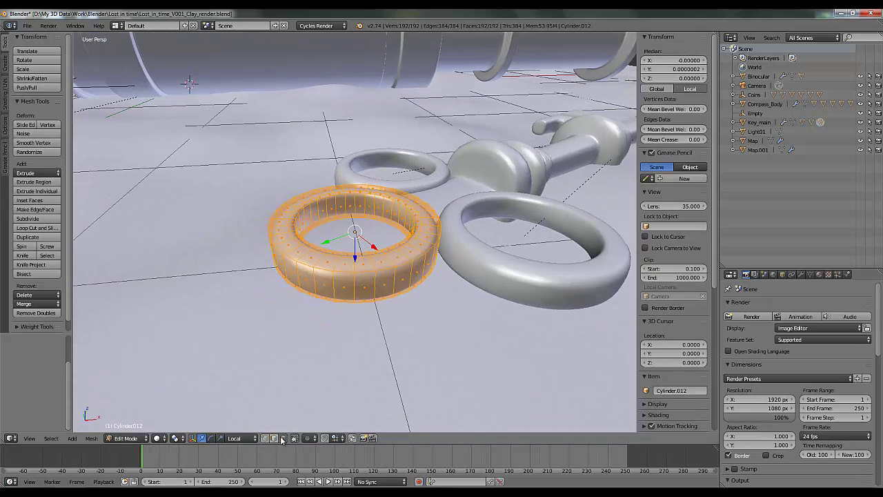
click(273, 438)
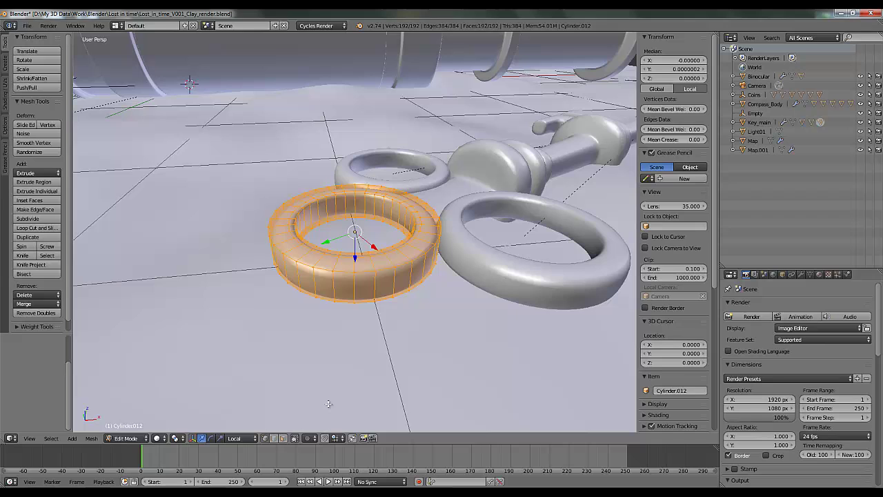
right_click(353, 272)
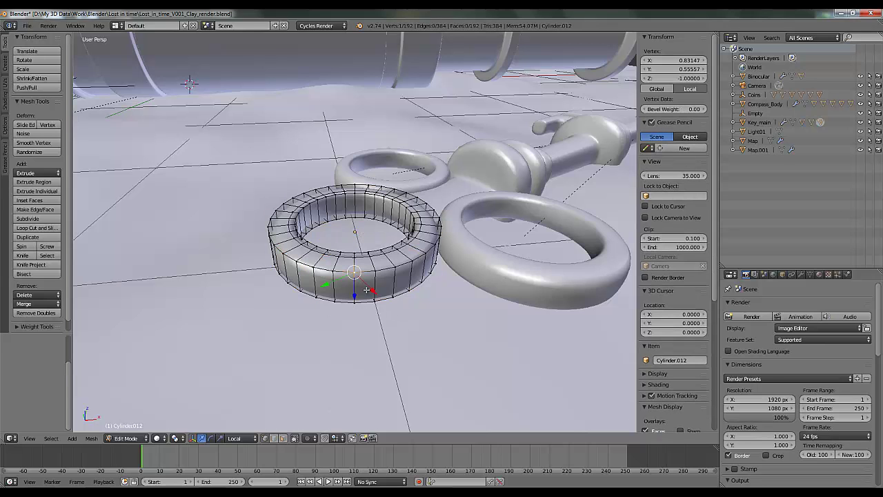
mouse_move(367, 291)
middle_down()
mouse_move(338, 293)
mouse_move(386, 303)
mouse_move(373, 297)
middle_up()
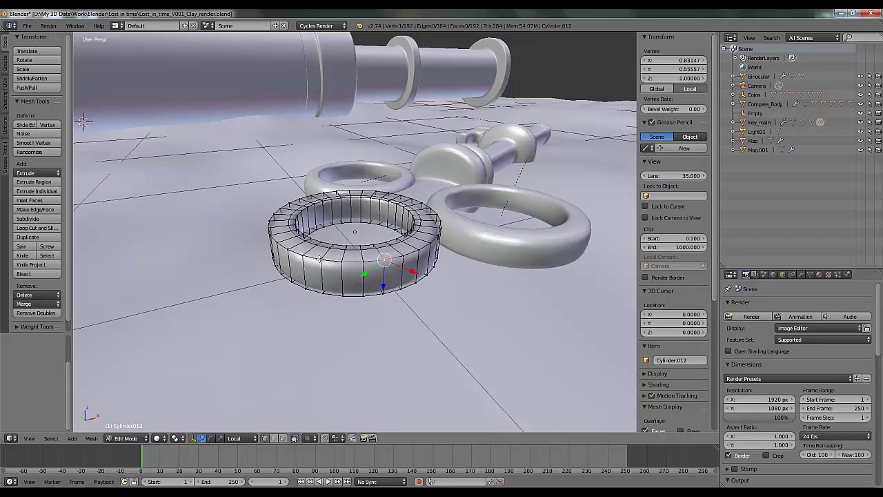
Select a different vertex on the front upper edge of the key's end ring and centre the view on it.
right_click(322, 260)
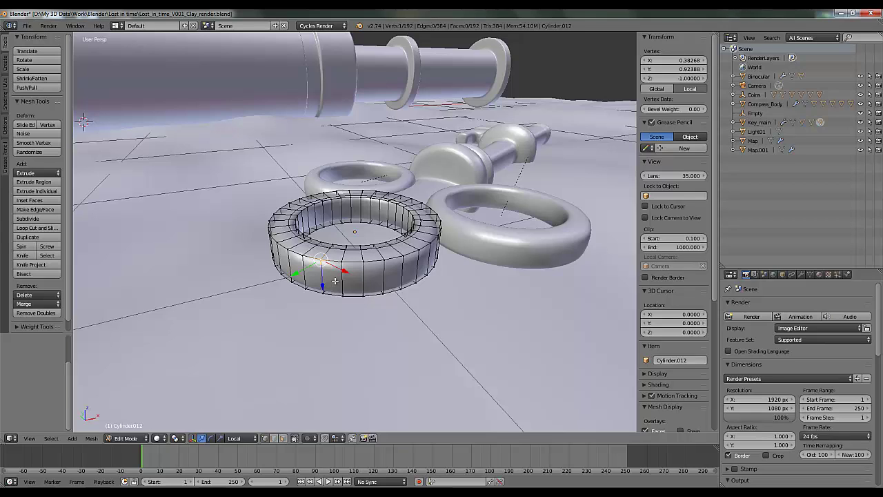
key(KP_Decimal)
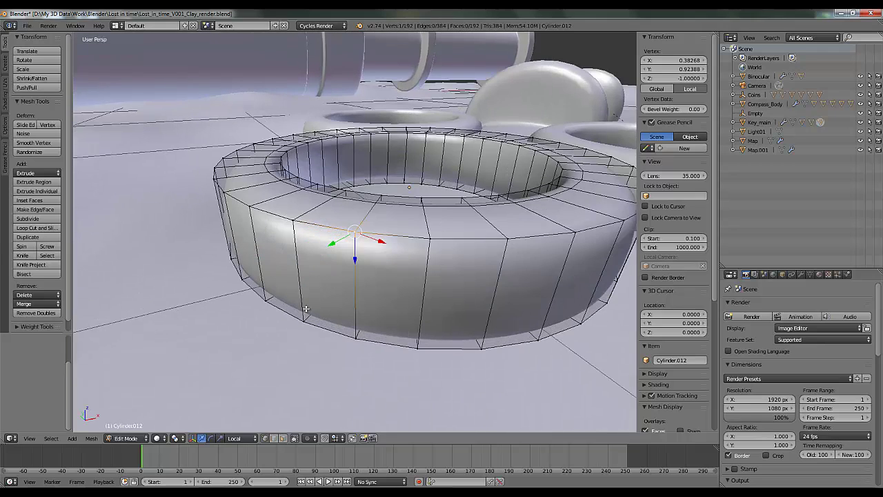
middle_drag(294, 254, 353, 249)
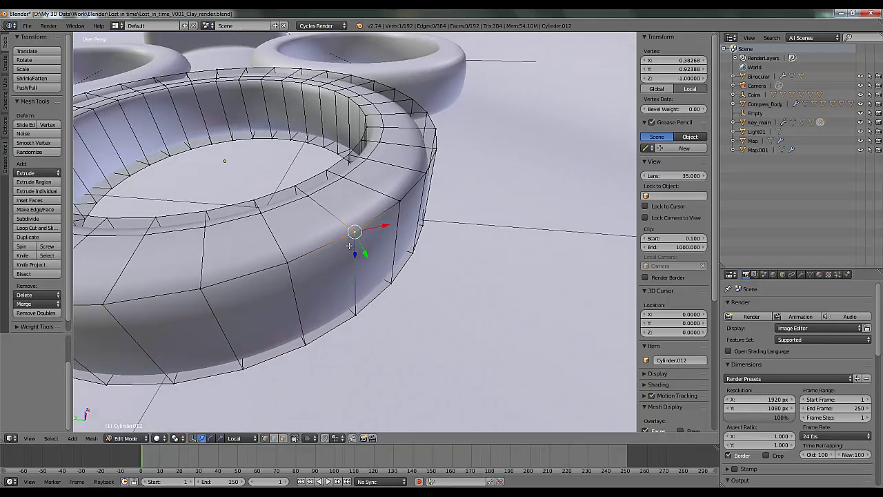
Switch to face selection, select one face on the ring's outer side wall, and centre the view on it.
click(282, 441)
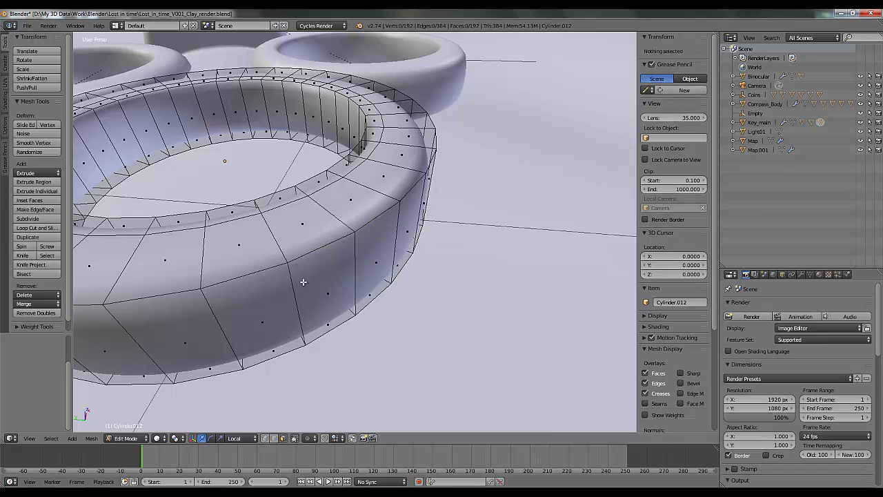
middle_drag(432, 269, 451, 255)
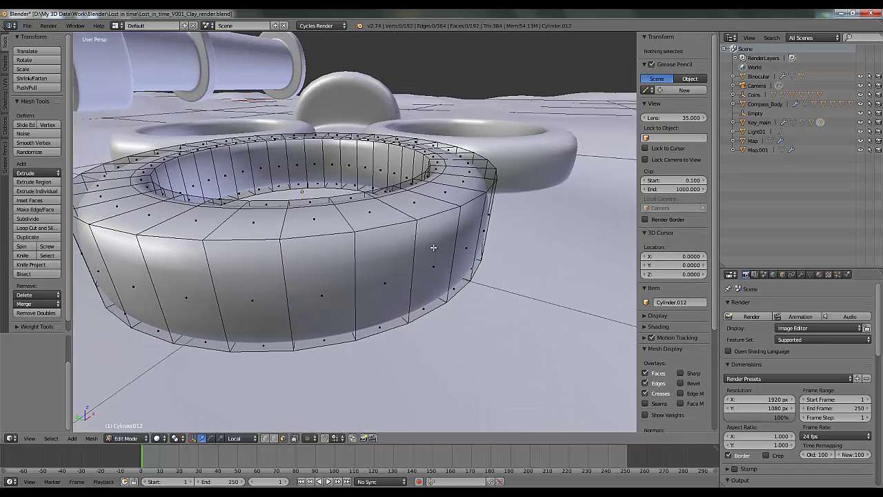
right_click(433, 247)
key(KP_Decimal)
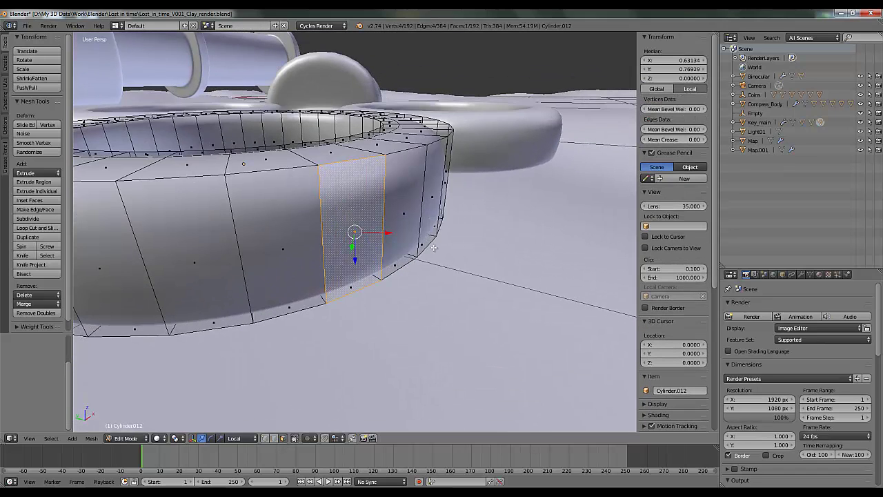
Select one face on the ring's upper surface and centre the view on it.
middle_drag(457, 284, 298, 132)
right_click(350, 158)
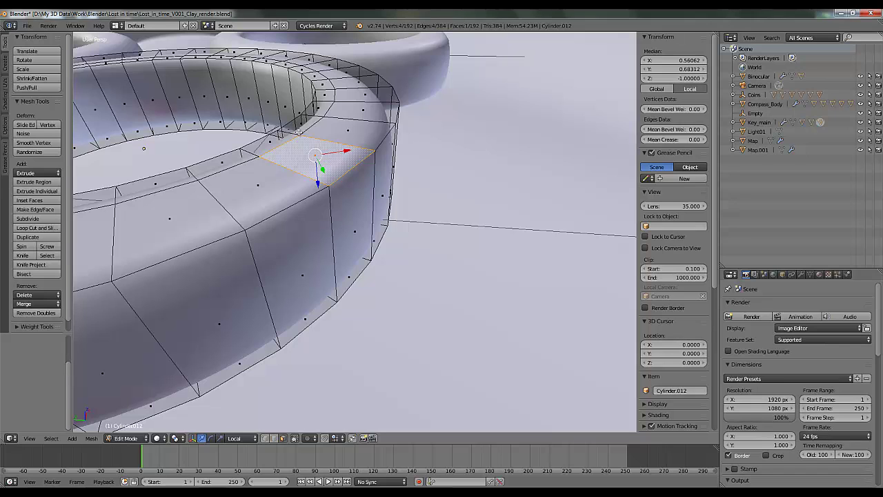
key(KP_Decimal)
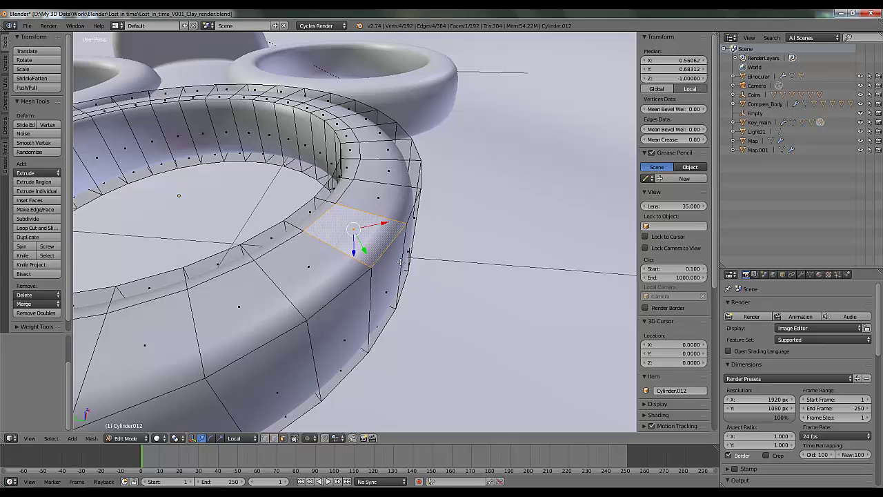
Return the key's end ring from Edit Mode to Object Mode.
key(Tab)
scroll(400, 261, down, 6)
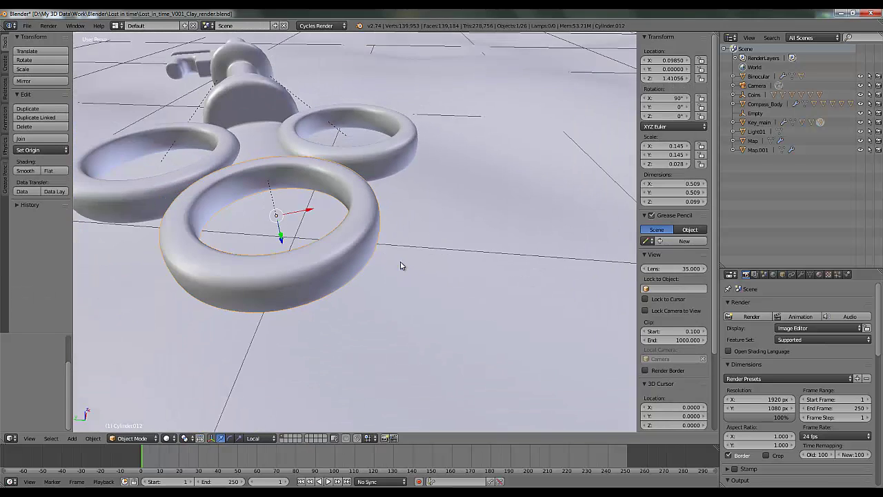
middle_drag(400, 264, 360, 260)
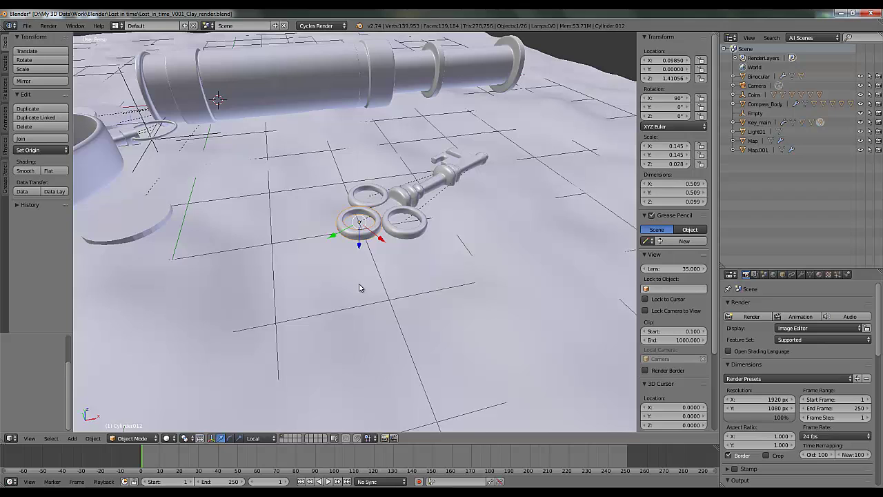
middle_drag(359, 282, 502, 282)
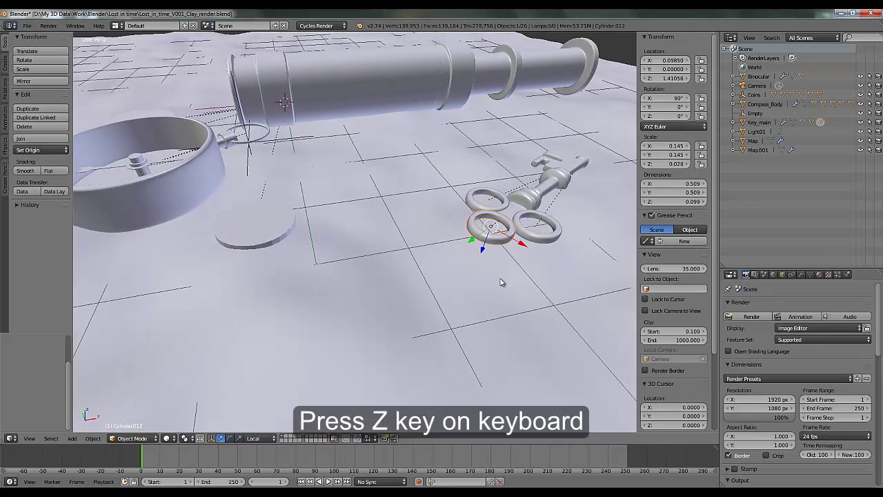
Show the whole scene in wireframe, examine the objects' mesh structure, and restore solid shading.
key(z)
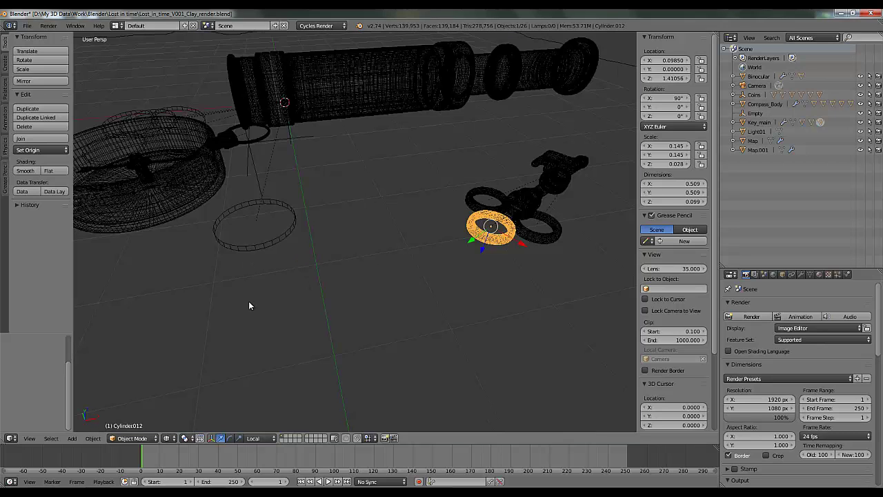
middle_drag(278, 306, 362, 251)
scroll(332, 255, down, 4)
scroll(332, 256, up, 3)
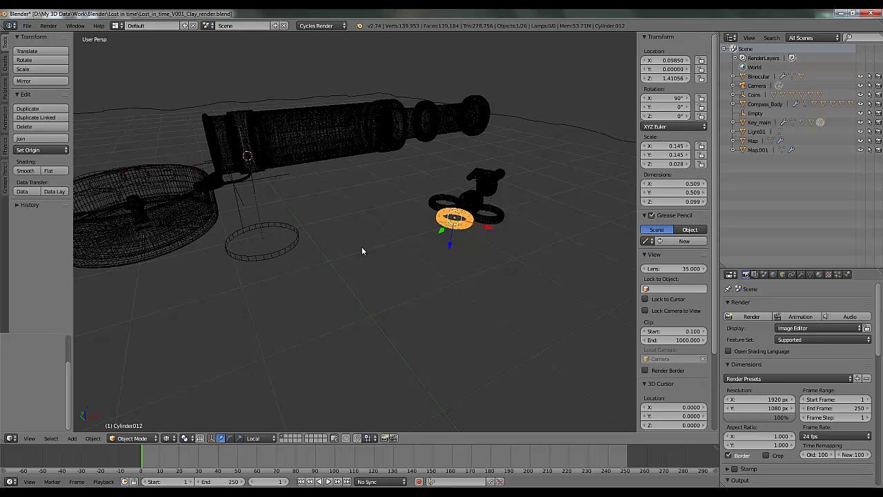
key(shift+z)
middle_drag(363, 248, 461, 282)
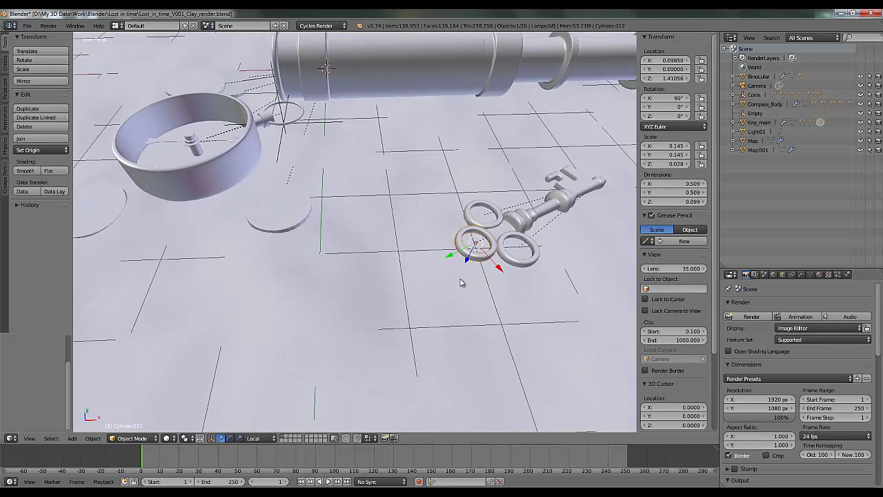
scroll(462, 280, up, 4)
scroll(375, 281, down, 2)
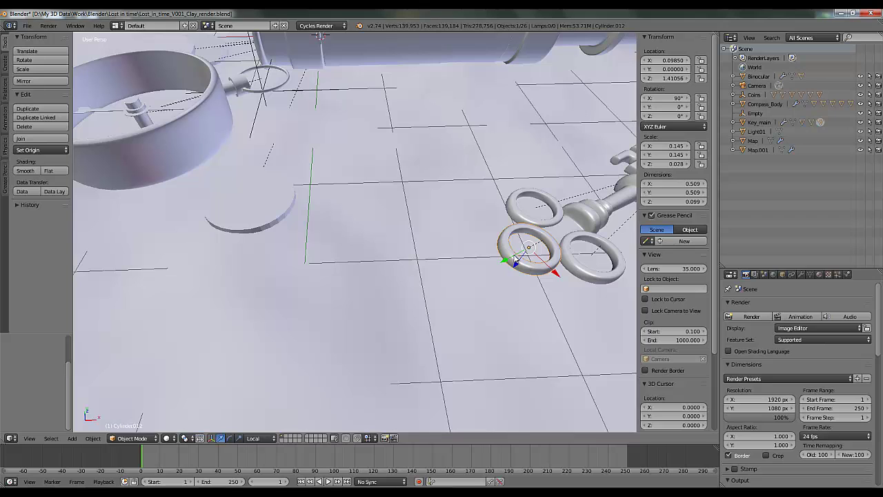
key(Tab)
scroll(517, 256, down, 3)
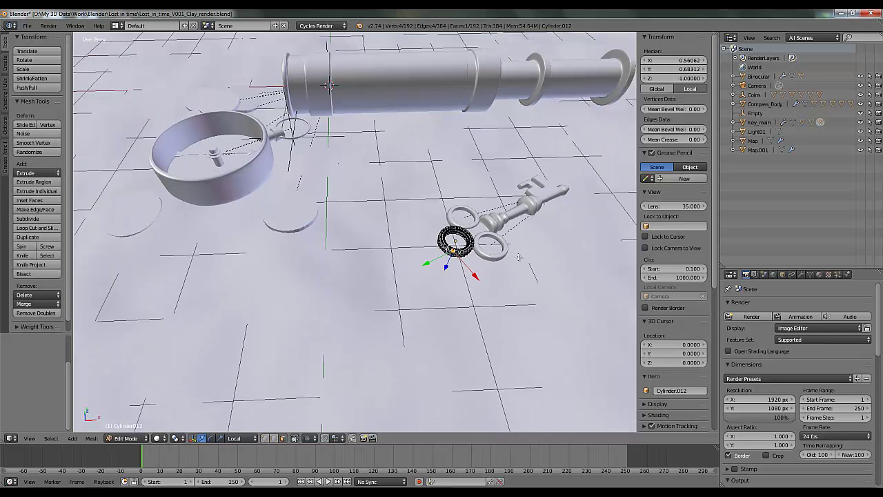
key(Tab)
Select the compass body, put it into Edit Mode, and switch the viewport to wireframe.
right_click(254, 173)
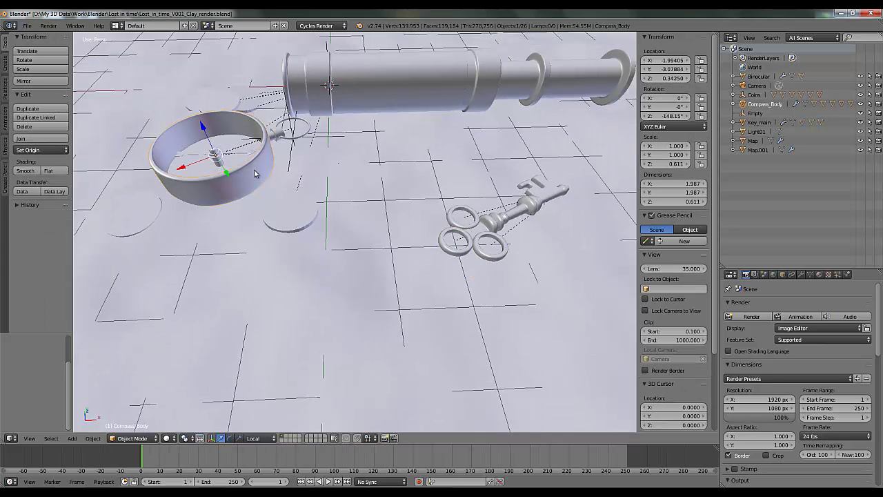
key(Tab)
key(z)
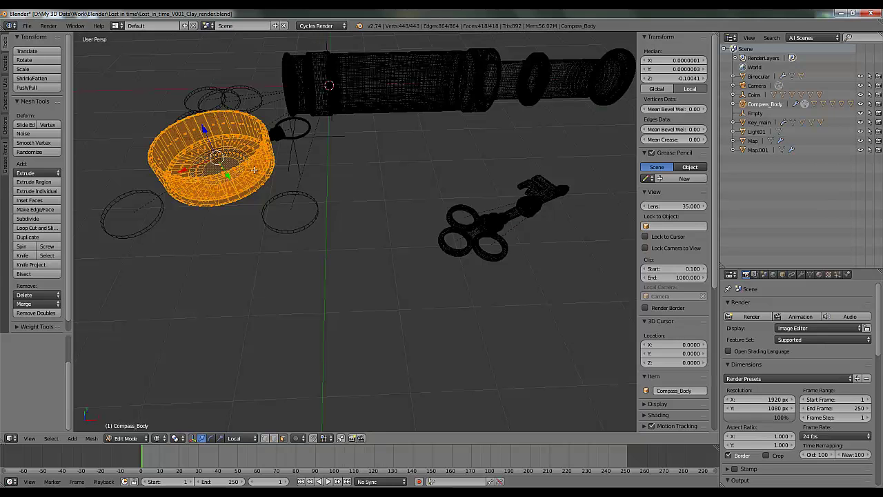
Toggle repeatedly between solid and wireframe shading, finish in solid, and return the compass body to Object Mode.
key(z)
key(z)
key(z)
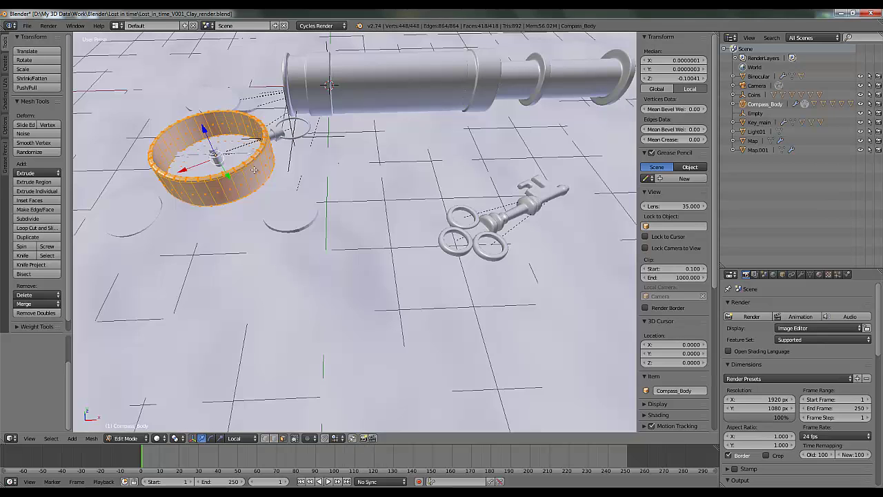
key(z)
key(z)
key(Tab)
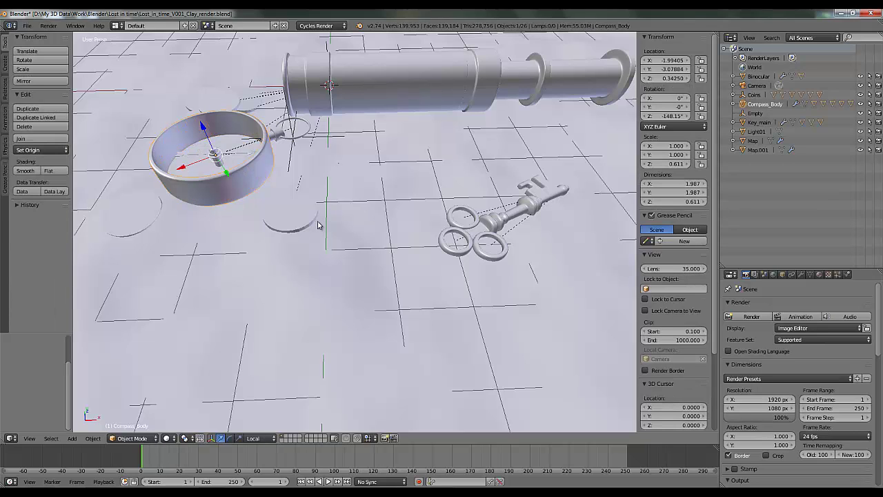
Duplicate the coin between the compass and the key, placing the copy at about X 1.16, Y -4.07, Z 0.26.
scroll(318, 224, down, 2)
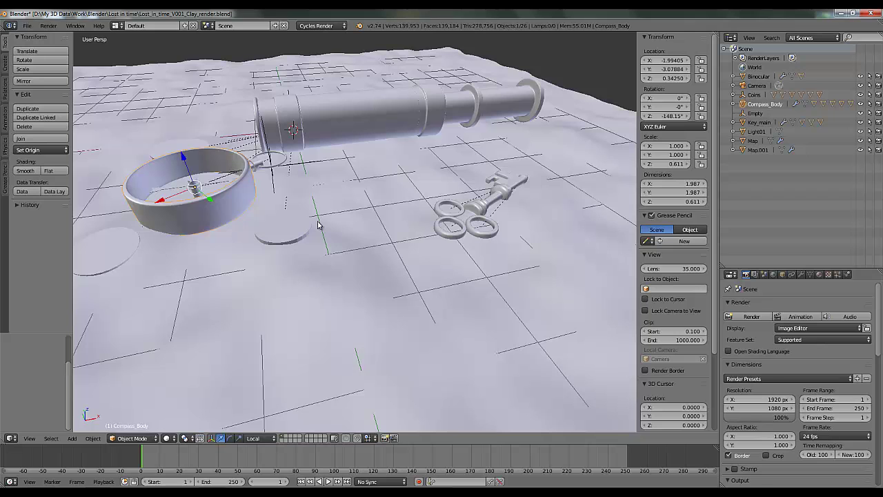
middle_drag(327, 227, 312, 234)
right_click(304, 217)
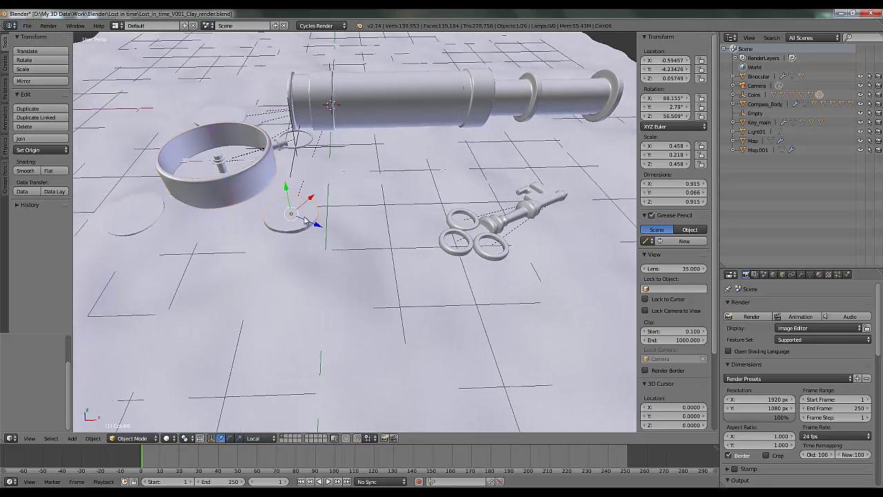
scroll(329, 284, up, 3)
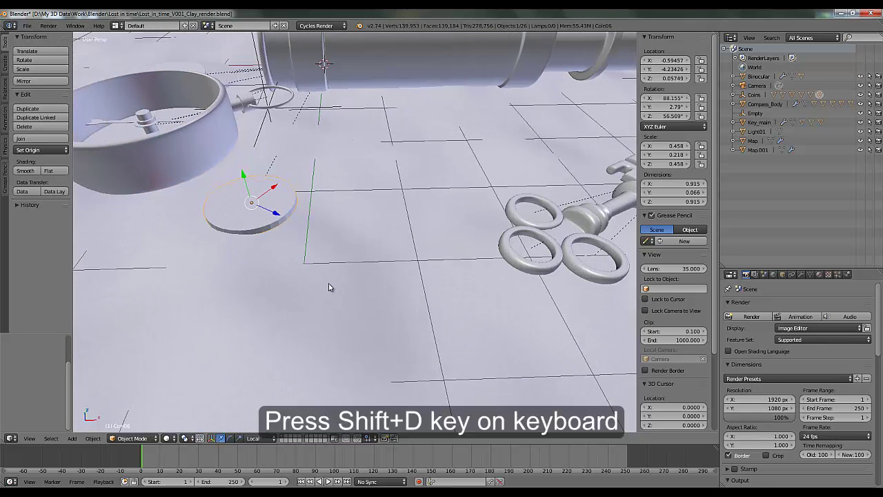
key(shift+d)
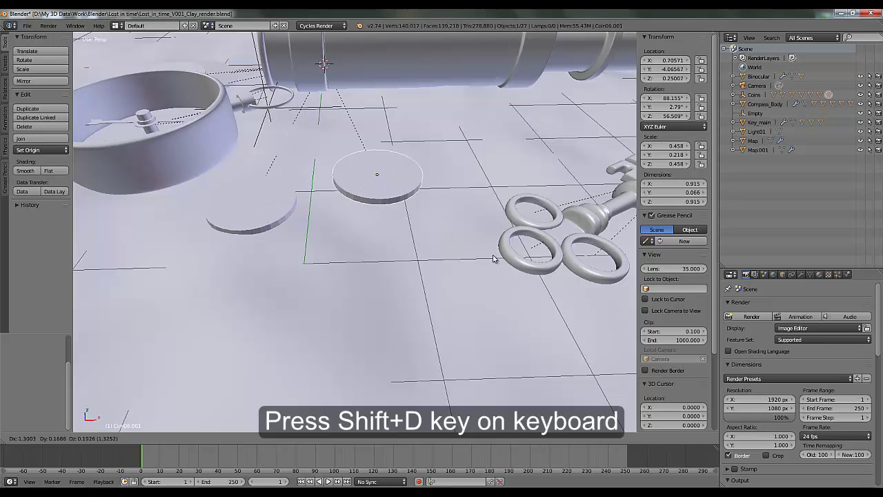
click(500, 257)
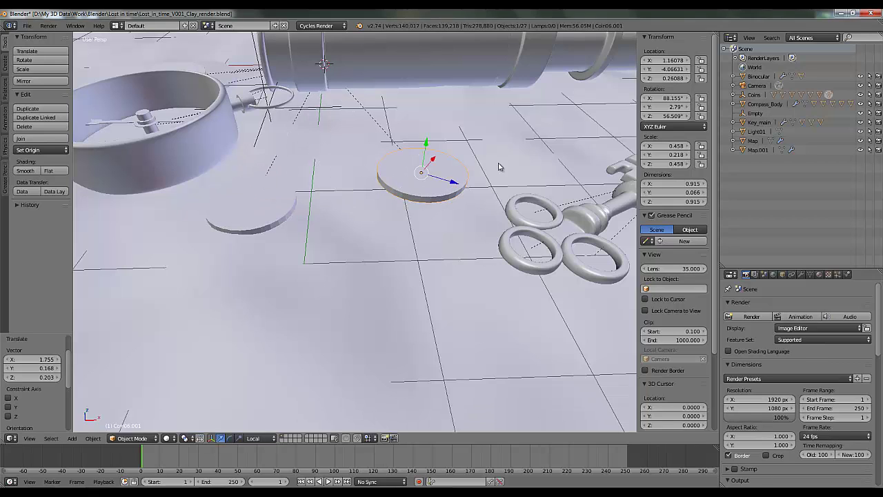
Duplicate the copied coin and move the new copy along its local Z axis to about X 2.04, Y -4.65, Z 0.29.
right_click(444, 173)
right_click(444, 173)
key(shift+d)
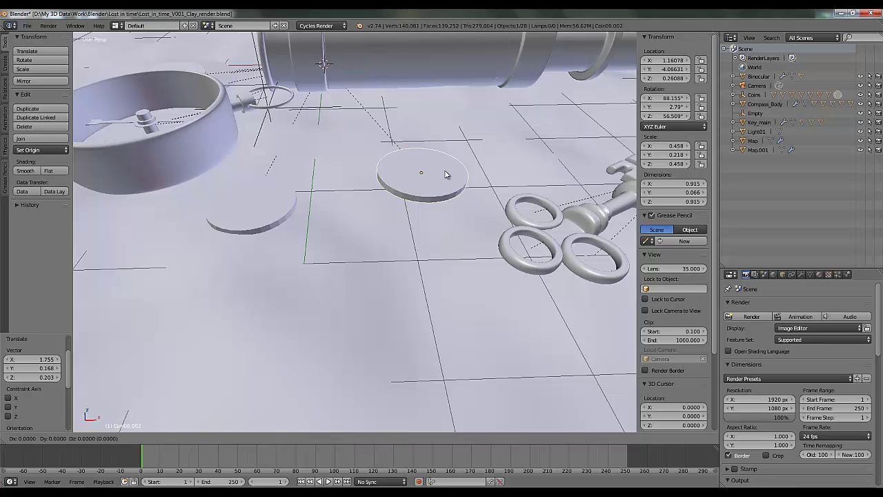
click(445, 171)
drag(450, 186, 559, 225)
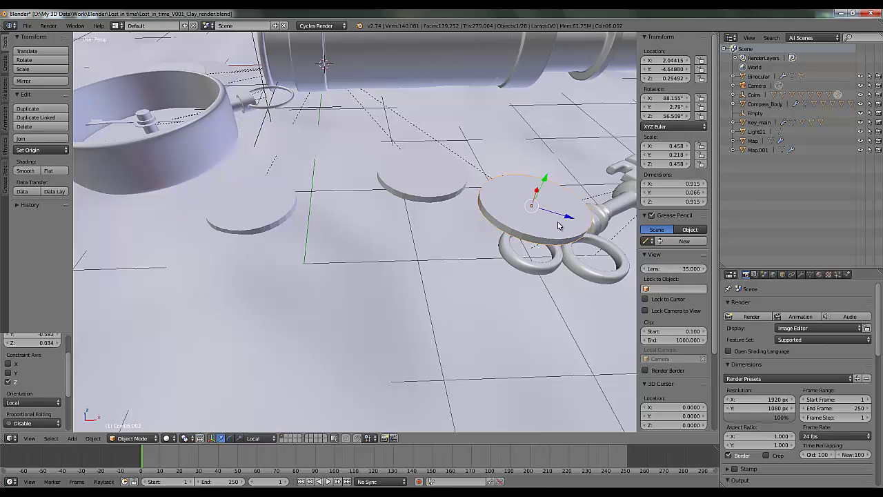
Delete the coin copy above the key's rings, and undo back to the state before the coin was duplicated.
key(Delete)
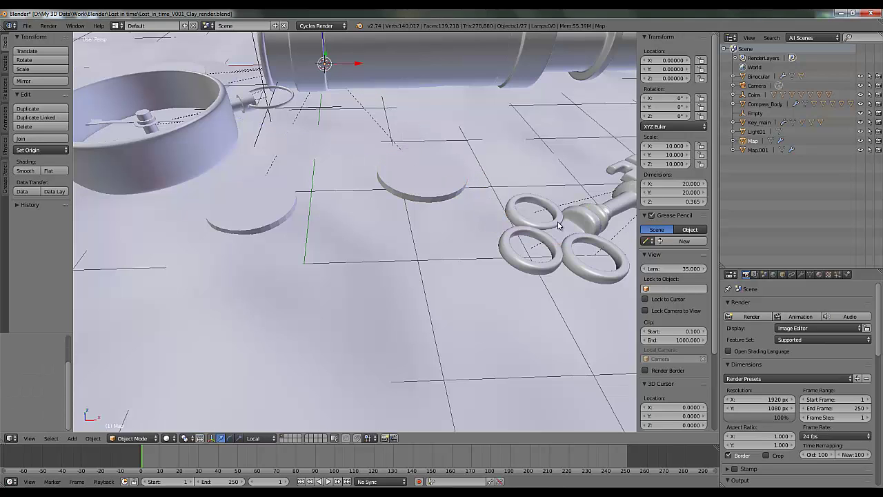
key(ctrl+z)
key(ctrl+z)
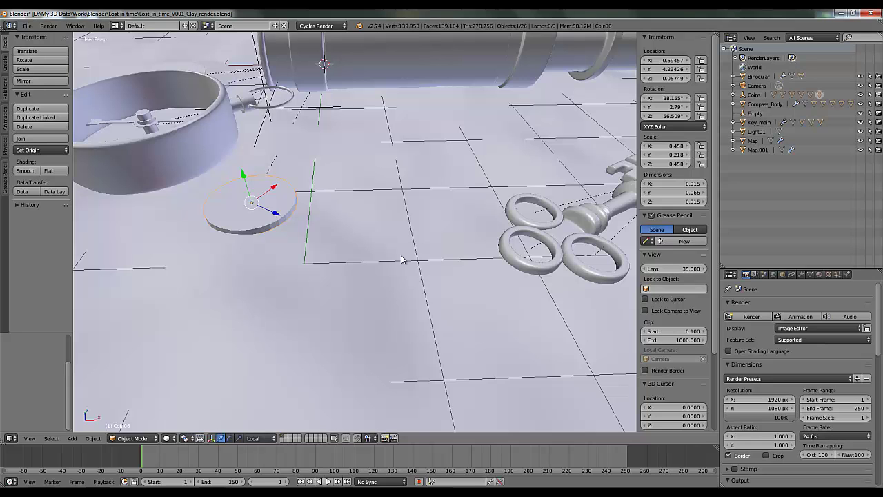
Lasso-select a group of objects around the compass, the telescope and the key's end ring.
scroll(402, 259, down, 9)
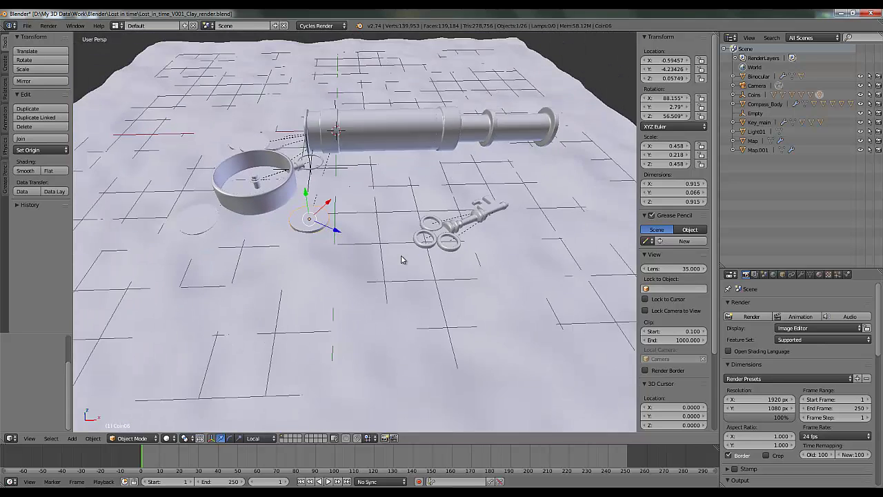
scroll(402, 260, up, 3)
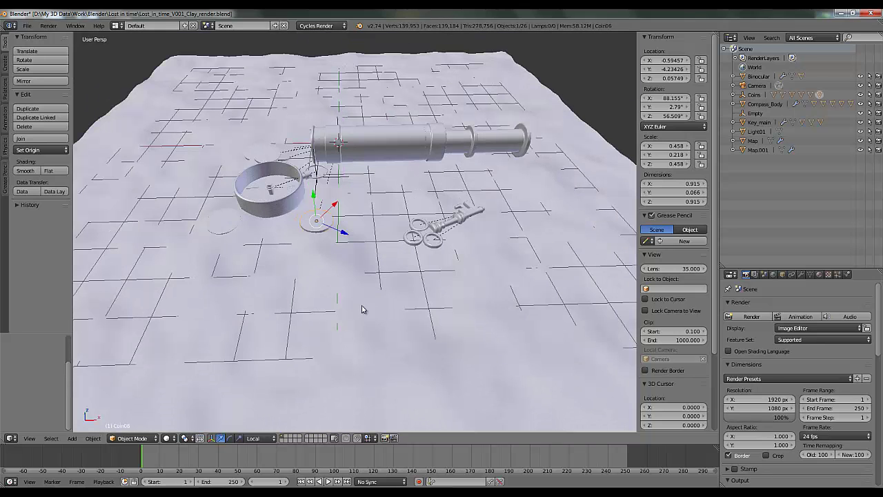
middle_drag(387, 311, 387, 305)
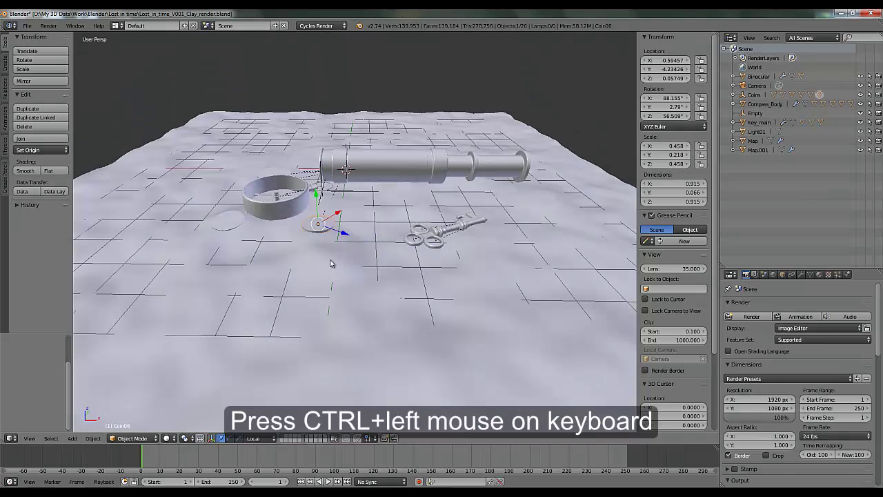
mouse_move(183, 92)
ctrl+mouse_down()
mouse_move(176, 300)
mouse_move(306, 376)
mouse_move(415, 276)
mouse_move(396, 84)
ctrl+mouse_up()
middle_drag(375, 213, 358, 216)
scroll(311, 237, up, 3)
middle_drag(312, 238, 331, 250)
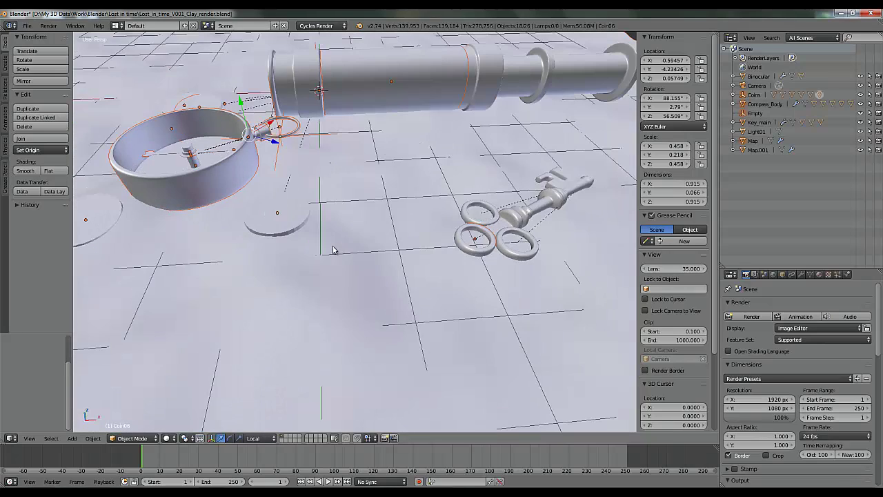
Select only the compass body, centre the view on it, and enter Edit Mode.
right_click(467, 267)
middle_drag(521, 283, 310, 200)
right_click(243, 170)
key(KP_Decimal)
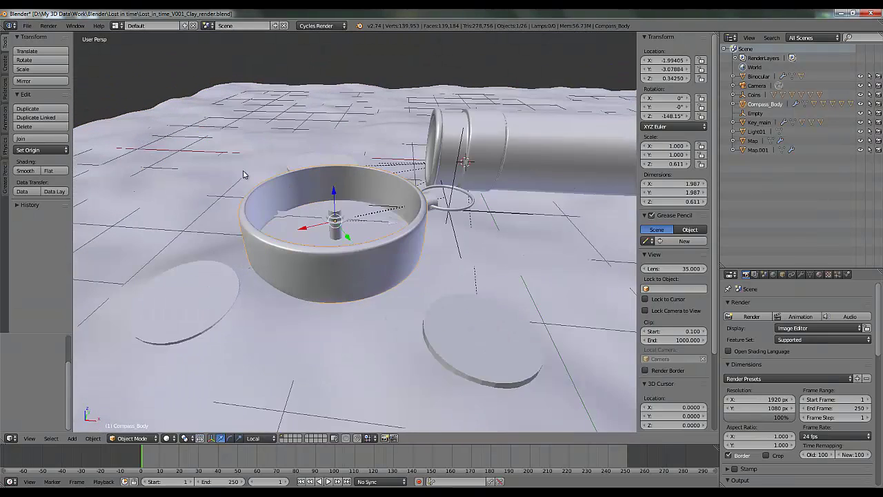
key(Tab)
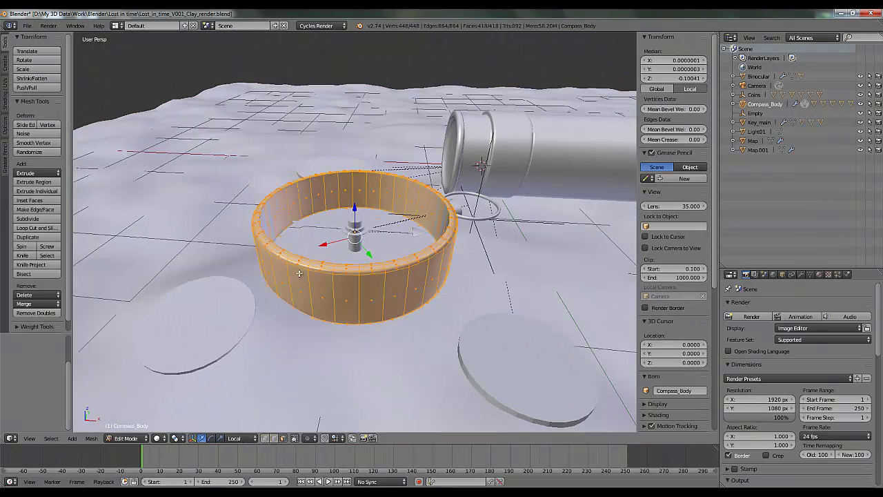
Show the scene in wireframe, clear the mesh selection, and lasso-select the vertices of the compass body's upper rim.
key(z)
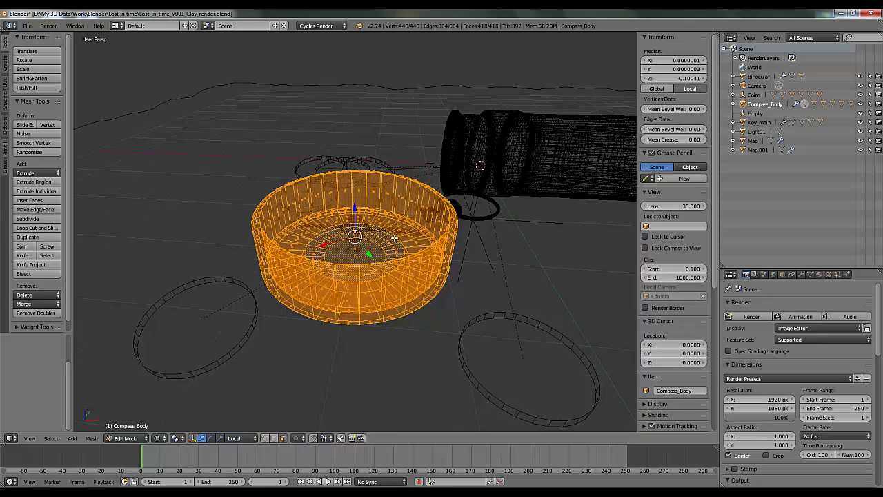
middle_drag(394, 255, 373, 331)
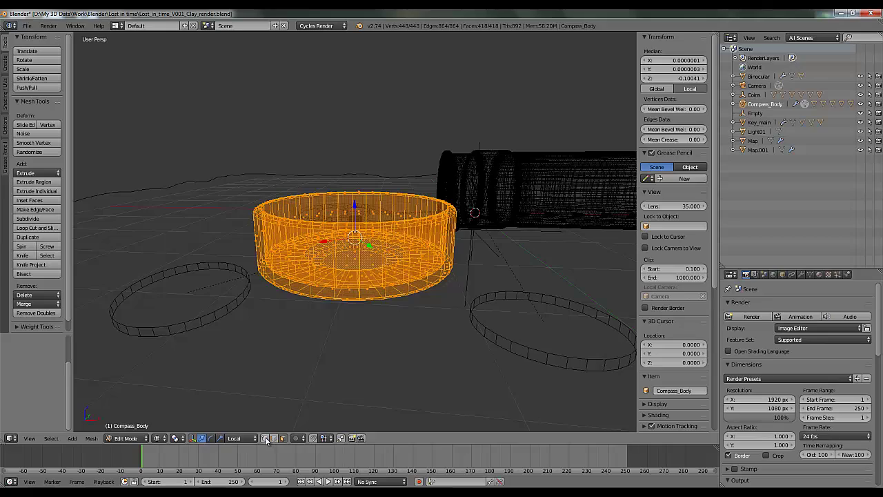
middle_drag(353, 275, 375, 251)
key(a)
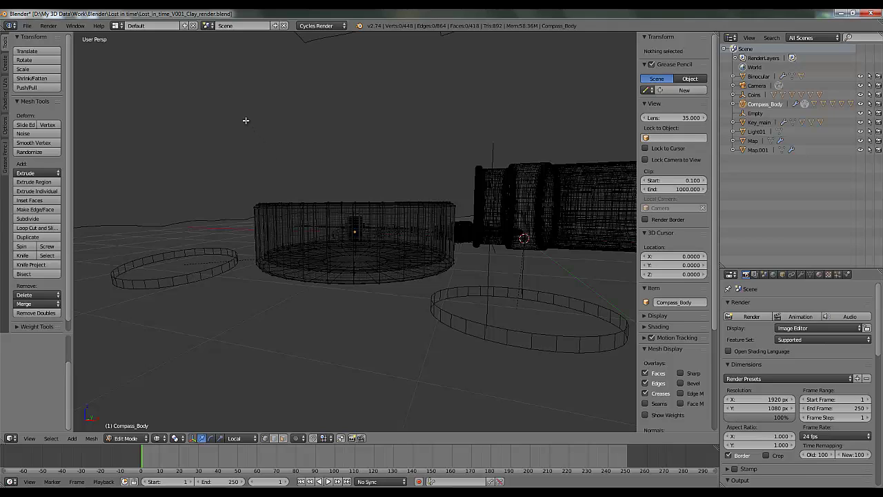
mouse_move(245, 118)
mouse_down()
mouse_move(224, 172)
mouse_move(232, 211)
mouse_move(314, 237)
mouse_move(437, 228)
mouse_move(472, 172)
mouse_move(459, 144)
mouse_up()
mouse_move(228, 196)
middle_down()
mouse_move(316, 233)
mouse_move(300, 259)
mouse_move(233, 163)
mouse_move(250, 196)
mouse_move(238, 195)
mouse_move(256, 199)
mouse_move(216, 193)
mouse_move(244, 205)
middle_up()
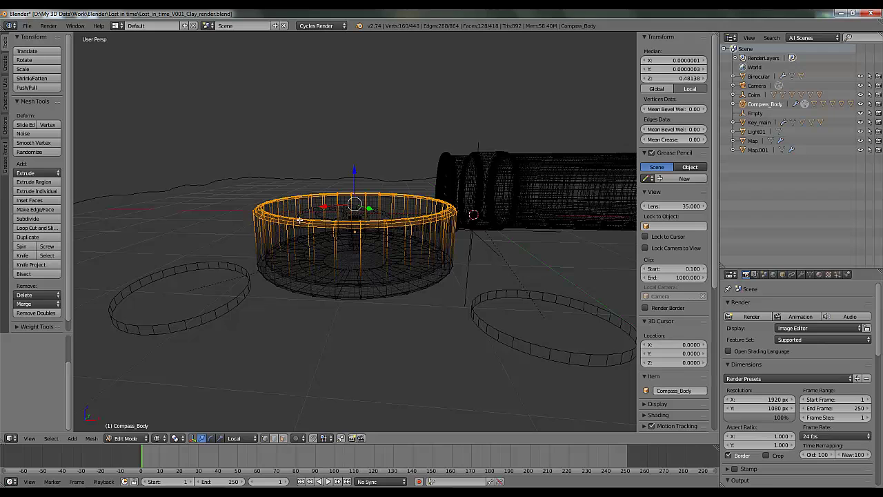
middle_drag(433, 267, 450, 287)
Return the compass body to Object Mode and restore solid shading, with the whole scene in view.
key(Tab)
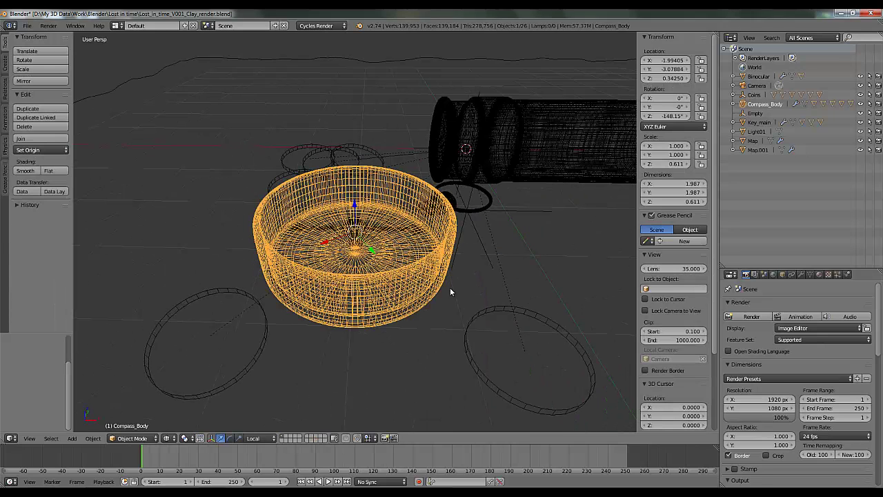
key(z)
scroll(366, 195, down, 3)
scroll(366, 195, down, 3)
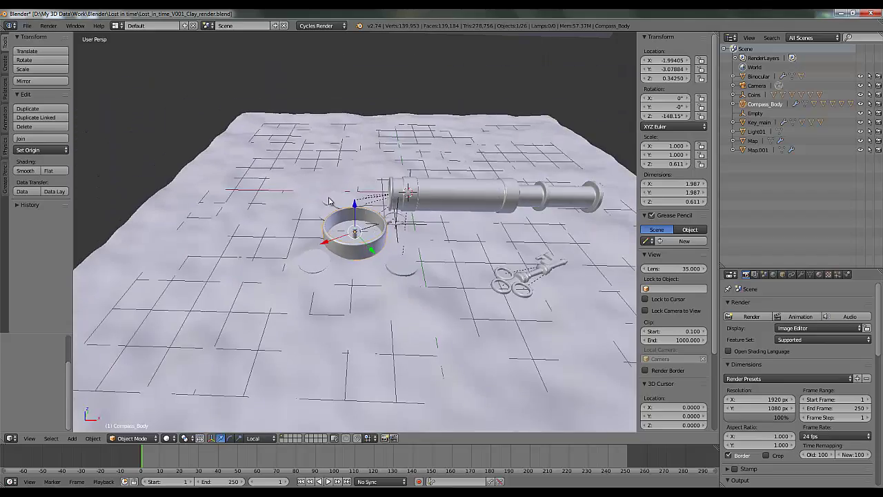
middle_drag(330, 200, 364, 184)
Preview the scene in rendered shading through the camera, and switch back to solid shading.
key(KP_0)
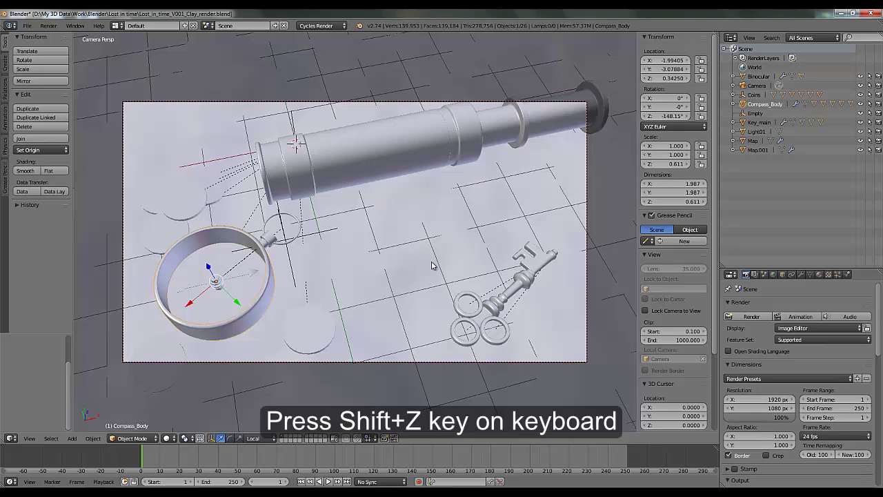
key(shift+z)
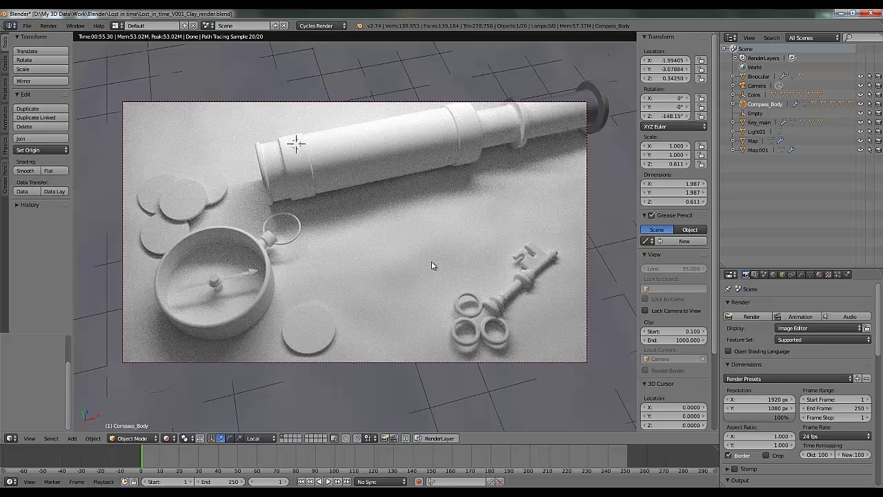
key(shift+z)
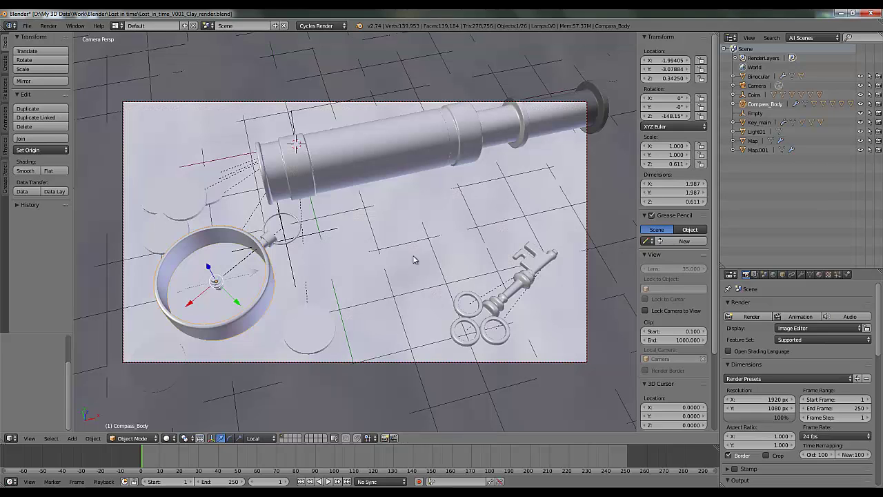
Look at the scene through the camera again and render the current frame as a still image.
middle_drag(331, 271, 370, 253)
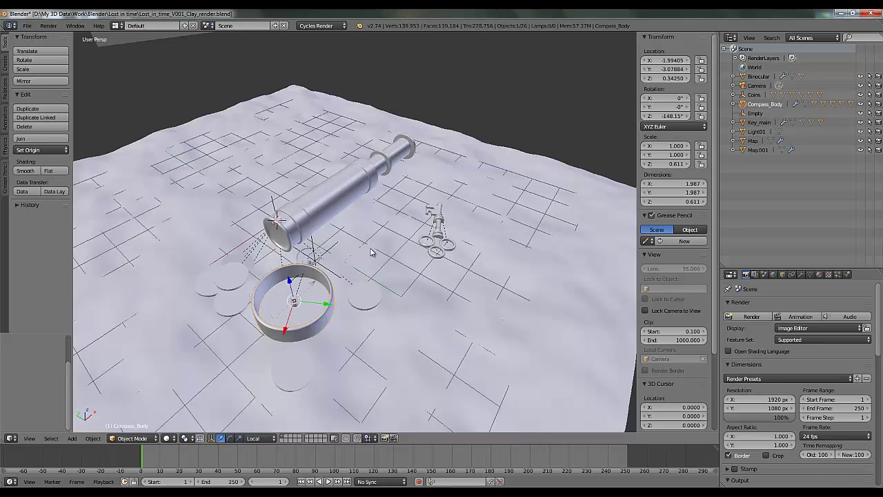
key(KP_0)
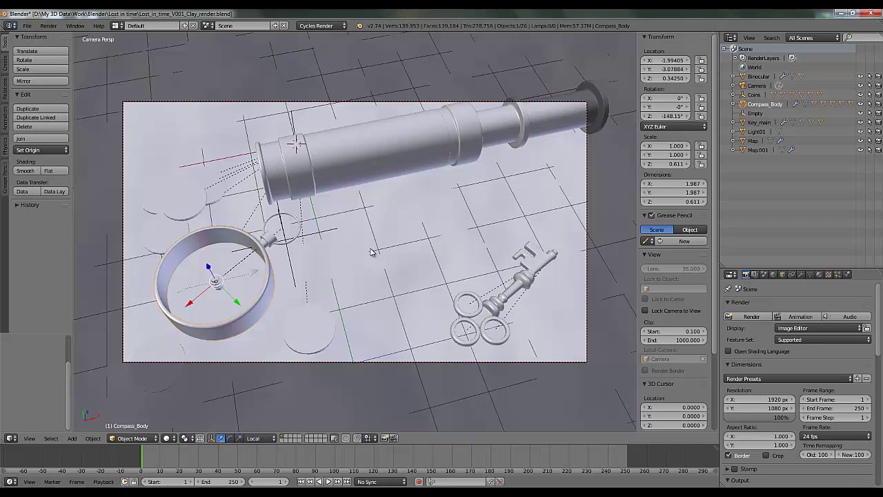
key(F12)
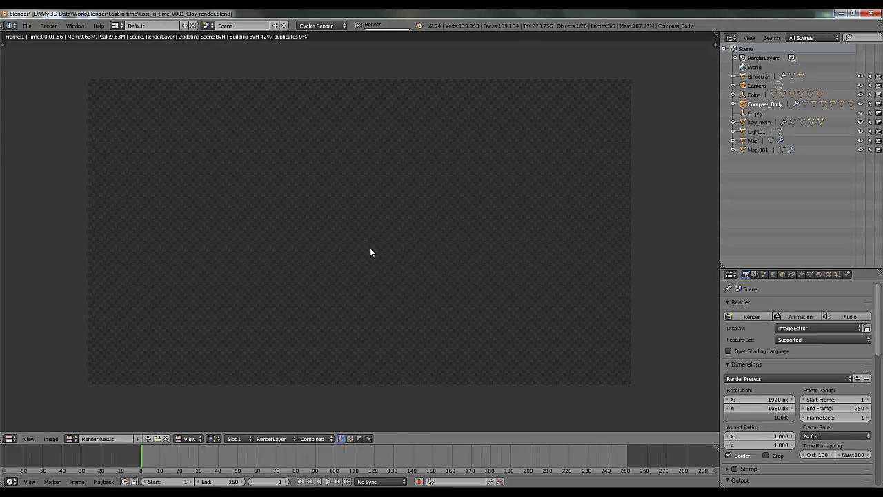